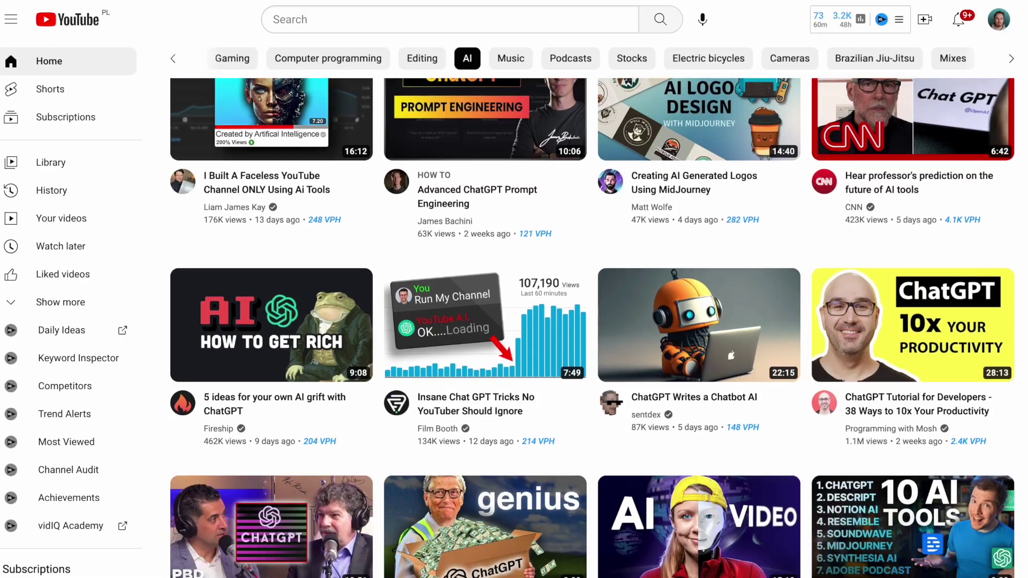
scroll(593, 332, down, 6)
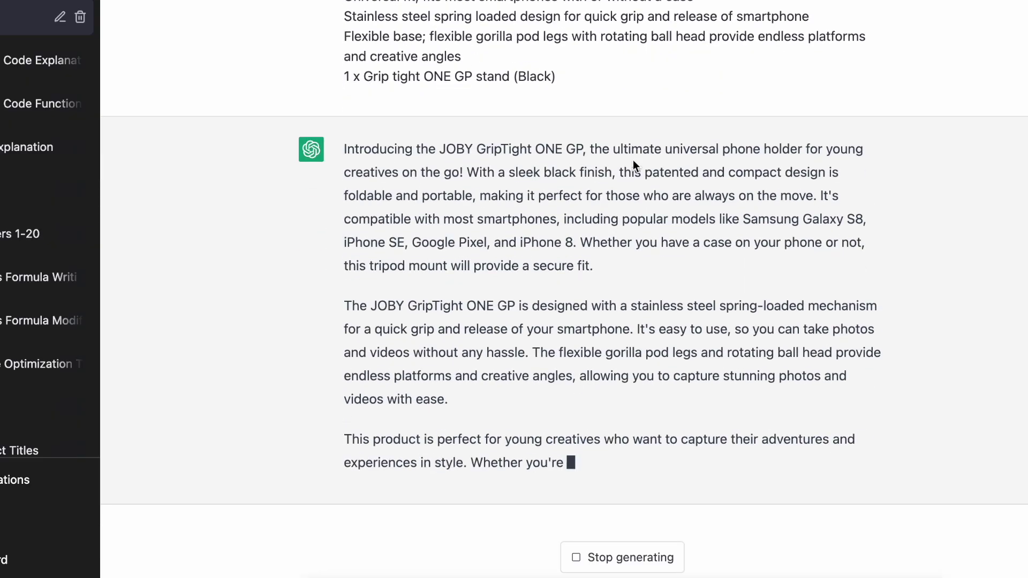
- Scroll through the JOBY GripTight ONE GP description and highlight a phrase in it
drag(452, 172, 621, 172)
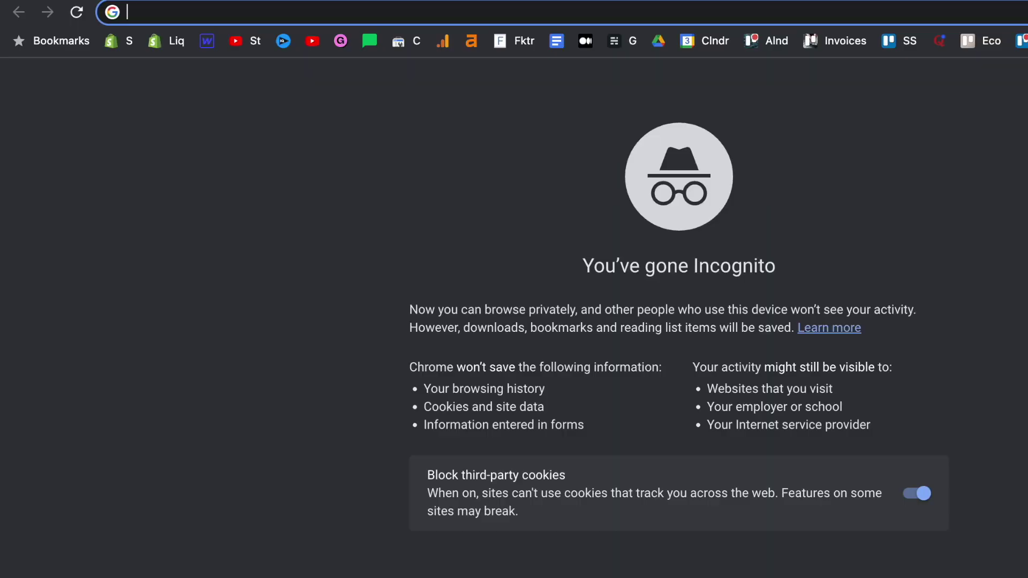
- Go to chat.openai.com by typing 'chat' in the Incognito address bar
text(chat.openai.com)
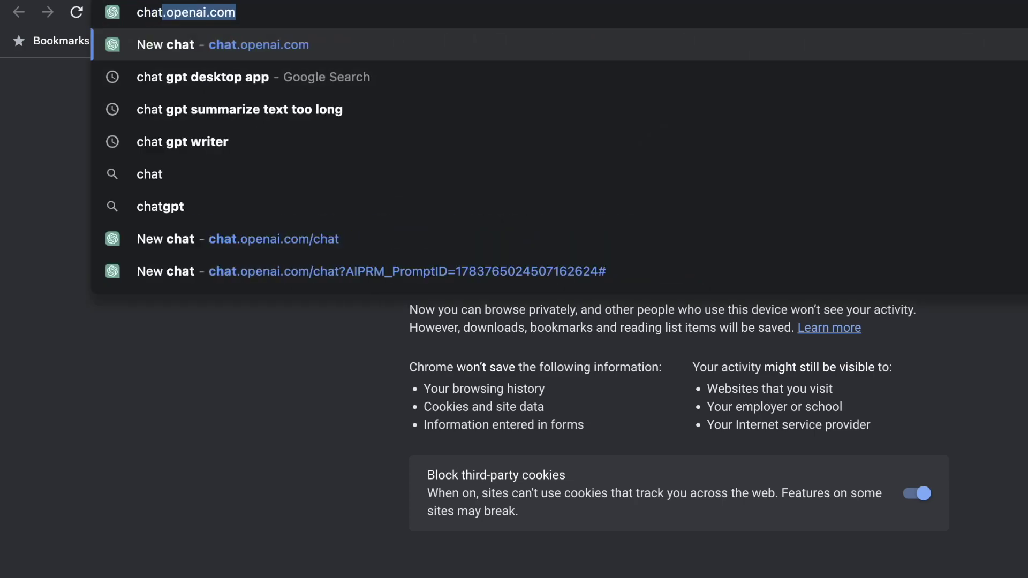
key(Return)
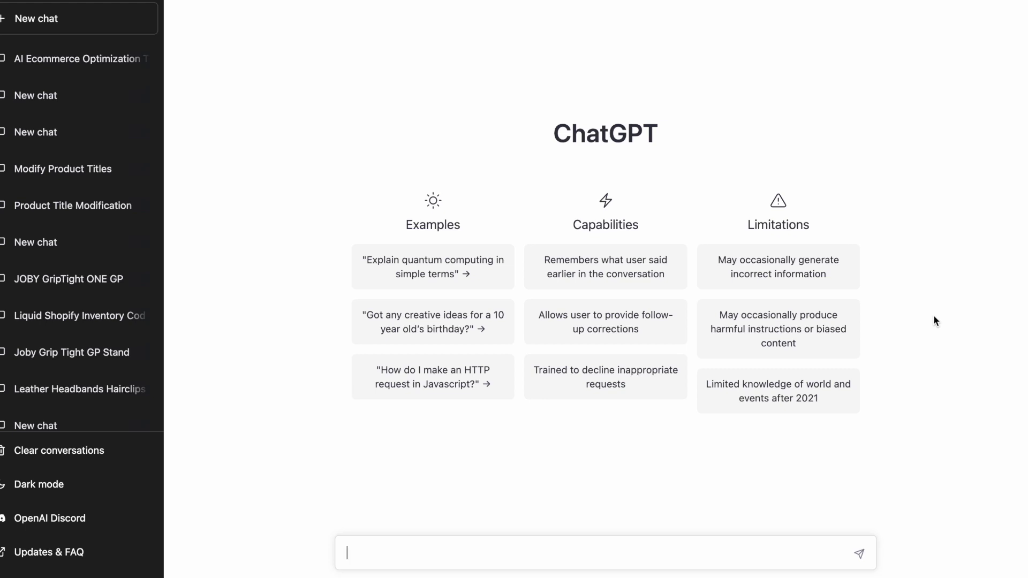
- Ask ChatGPT to 'write an instagram caption for a christmas sale' and highlight the resulting caption
text(write an )
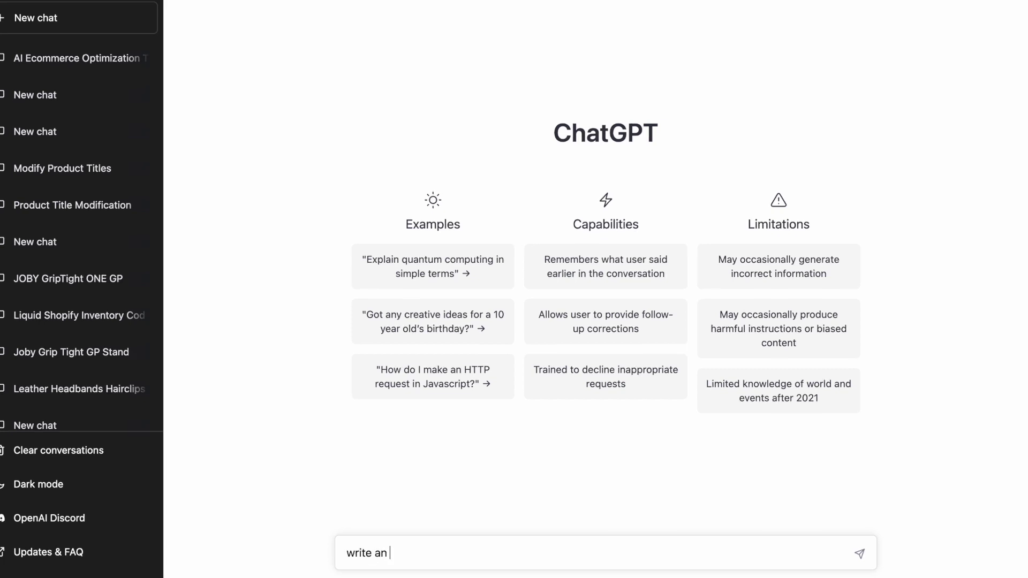
text(instagram caption)
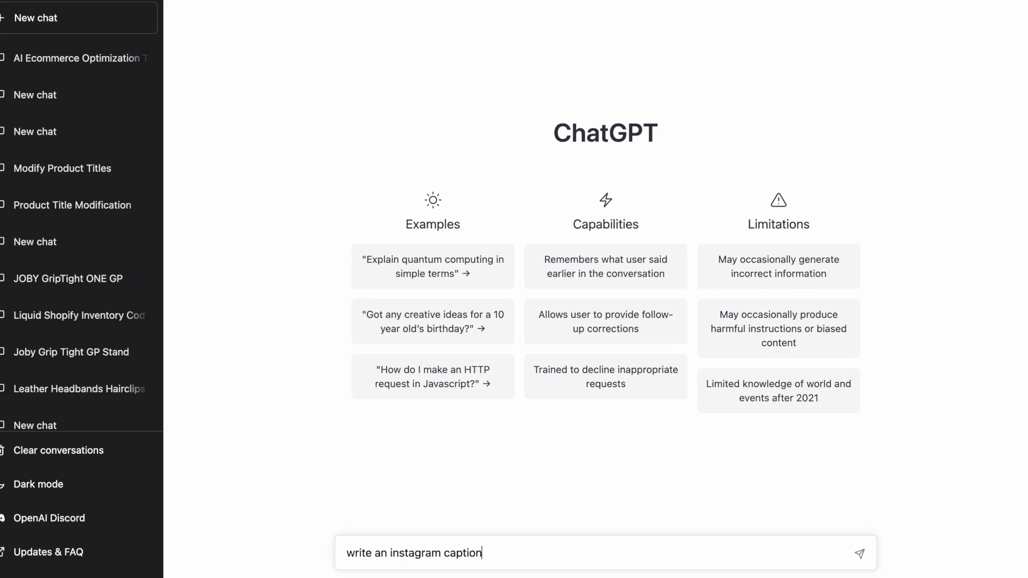
text( for a christmas sale)
key(Return)
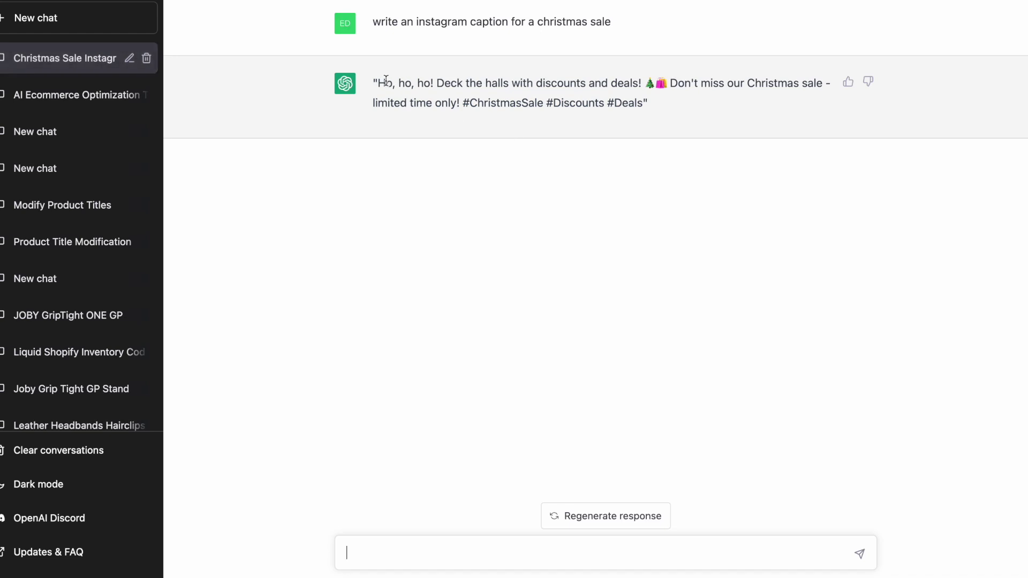
drag(385, 80, 713, 121)
click(414, 560)
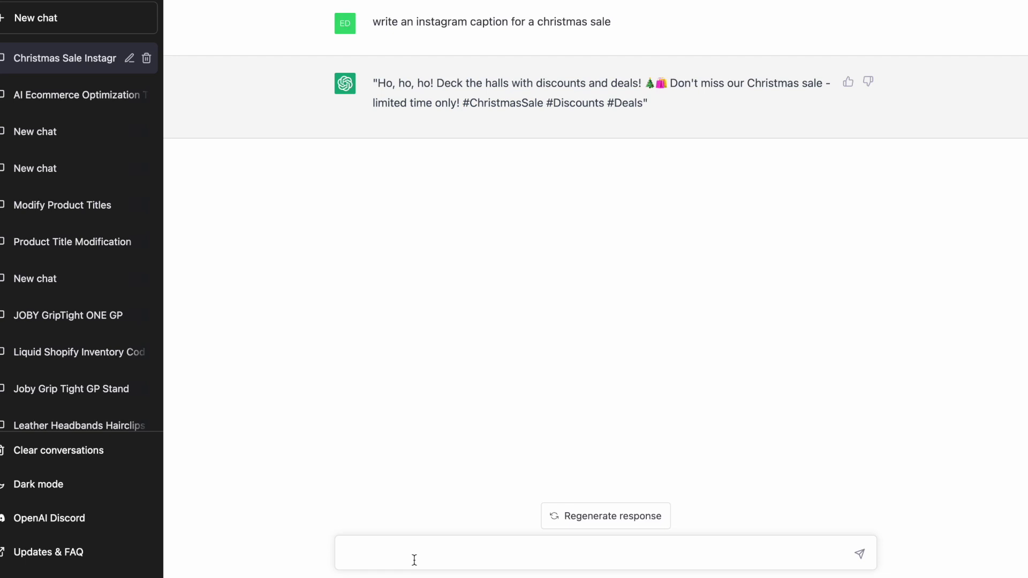
- Send a refined prompt for a humorous, informal fitness-clothing-brand Christmas caption aimed at millennials and Gen Z
text(write a festive instagram capti)
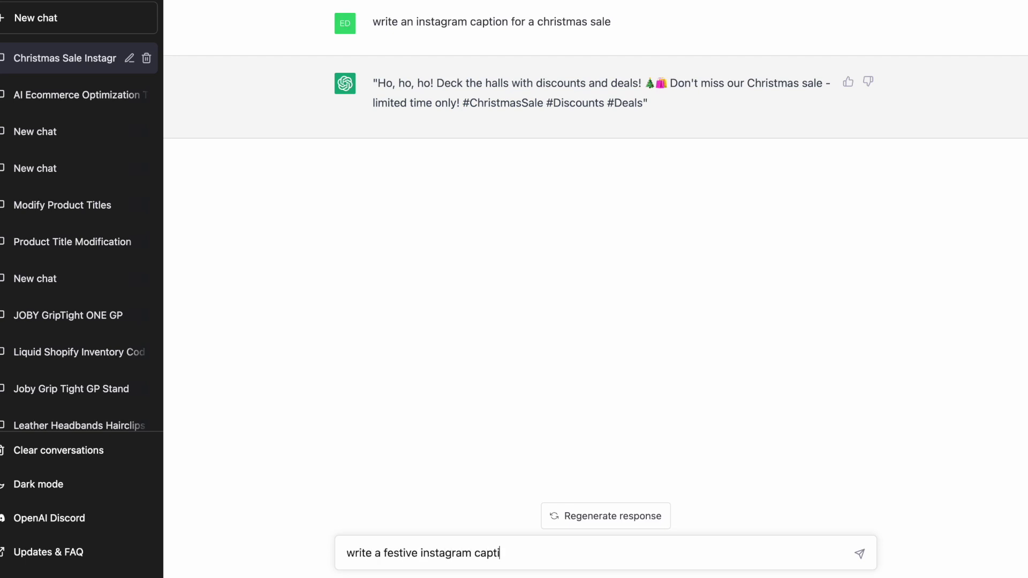
text(on for a christmas sale at a clothing )
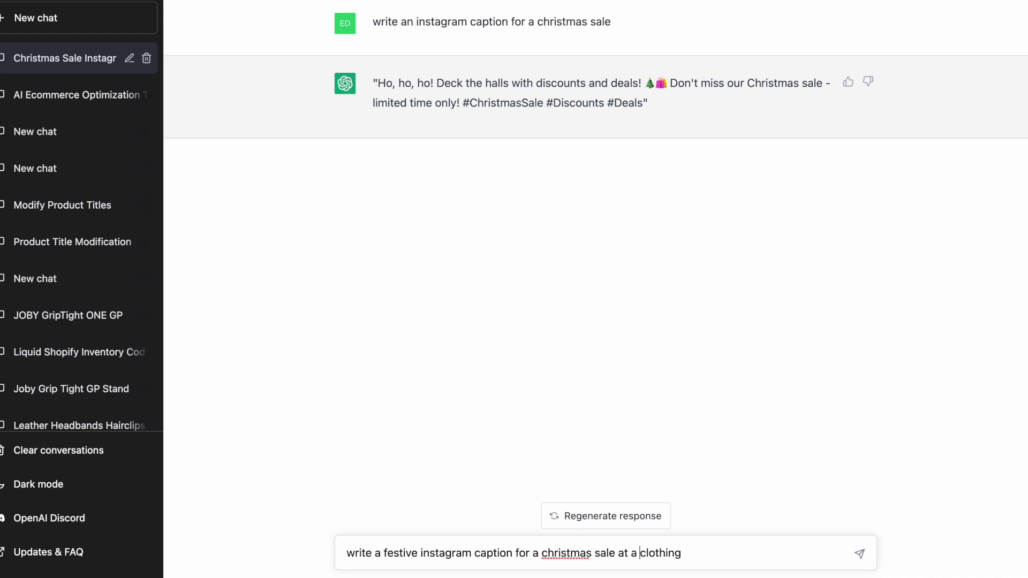
text(fitness)
key(End)
text(brand. Add some humour an)
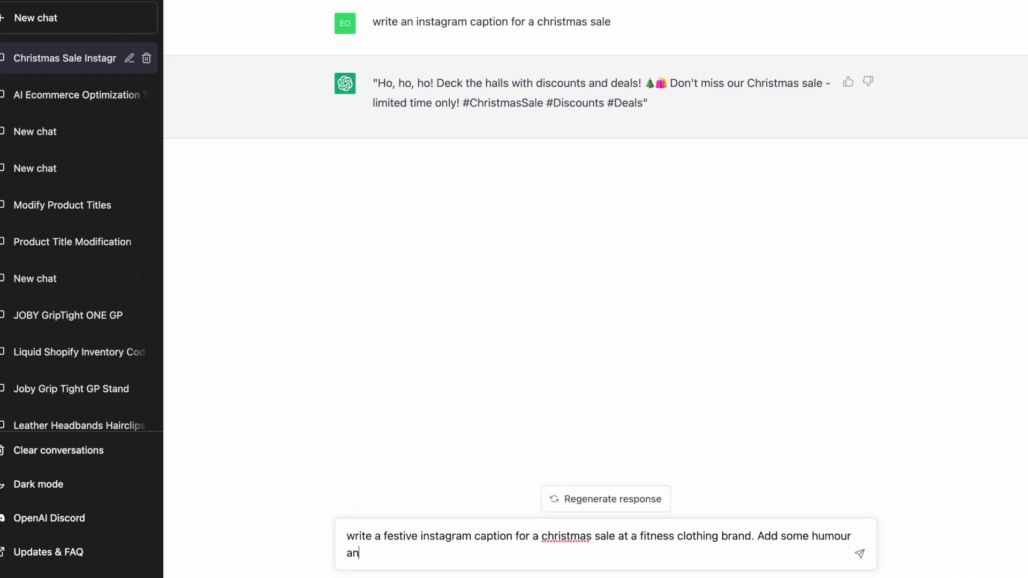
text(d use an informal tone that would appeal to )
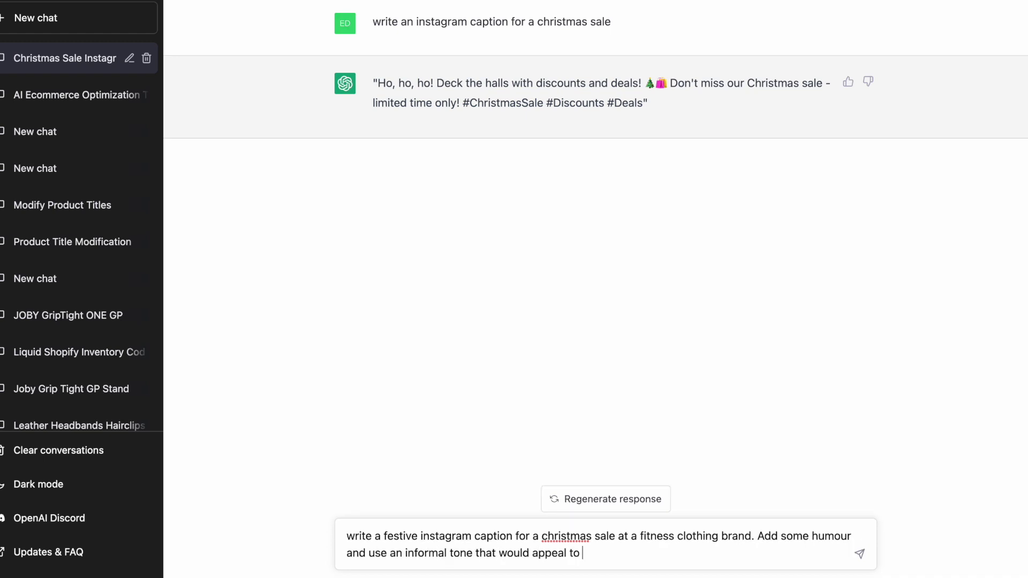
text(millenials and Gen Z.)
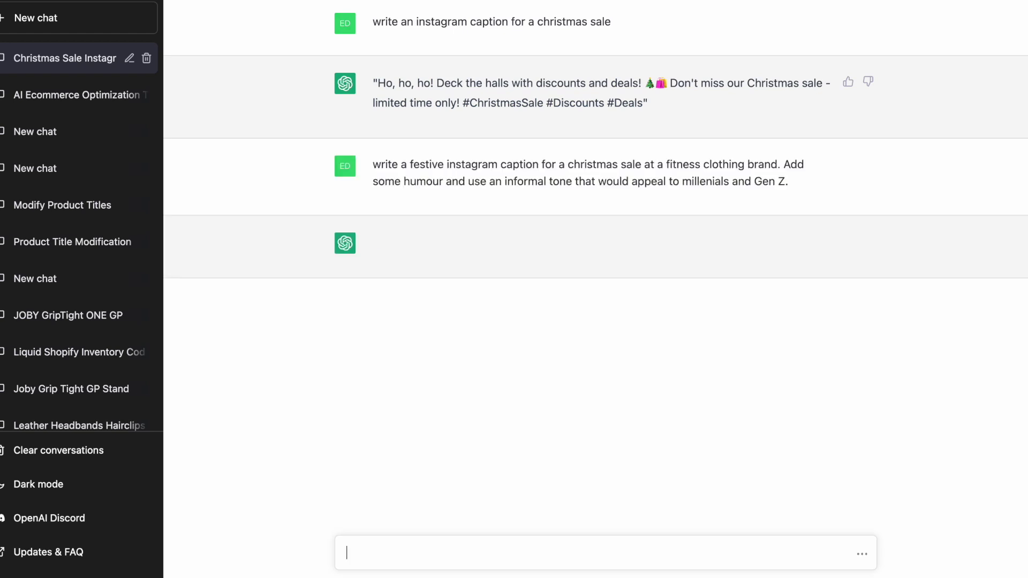
key(Return)
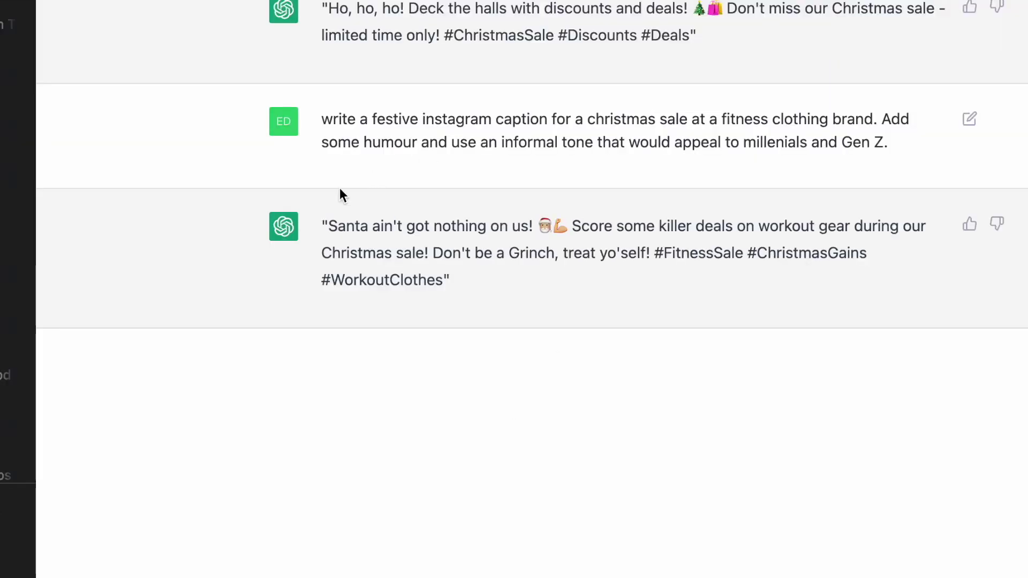
- Highlight the new caption's opening and its #ChristmasGains hashtag
drag(328, 227, 695, 225)
click(617, 249)
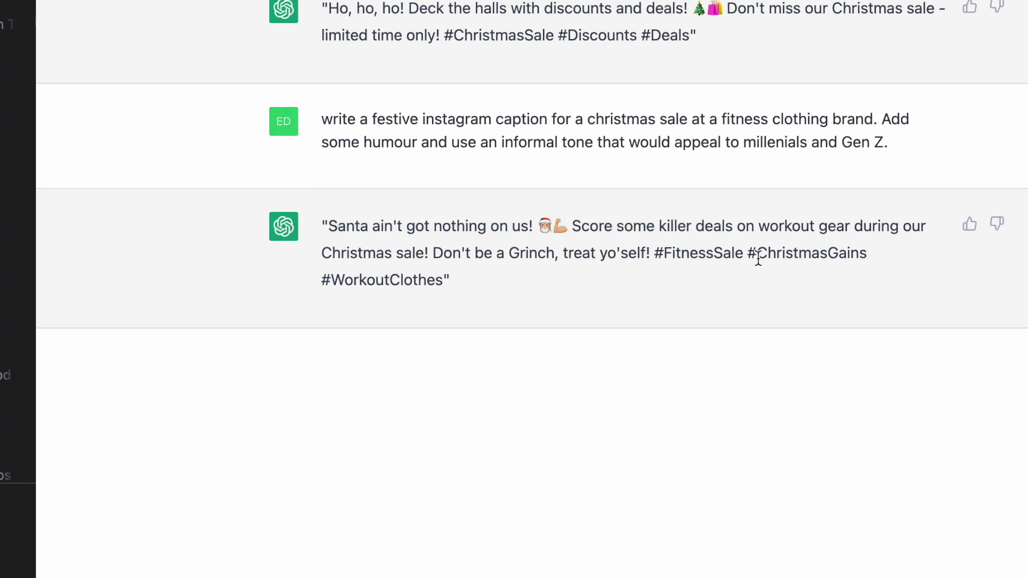
drag(745, 252, 887, 253)
click(841, 253)
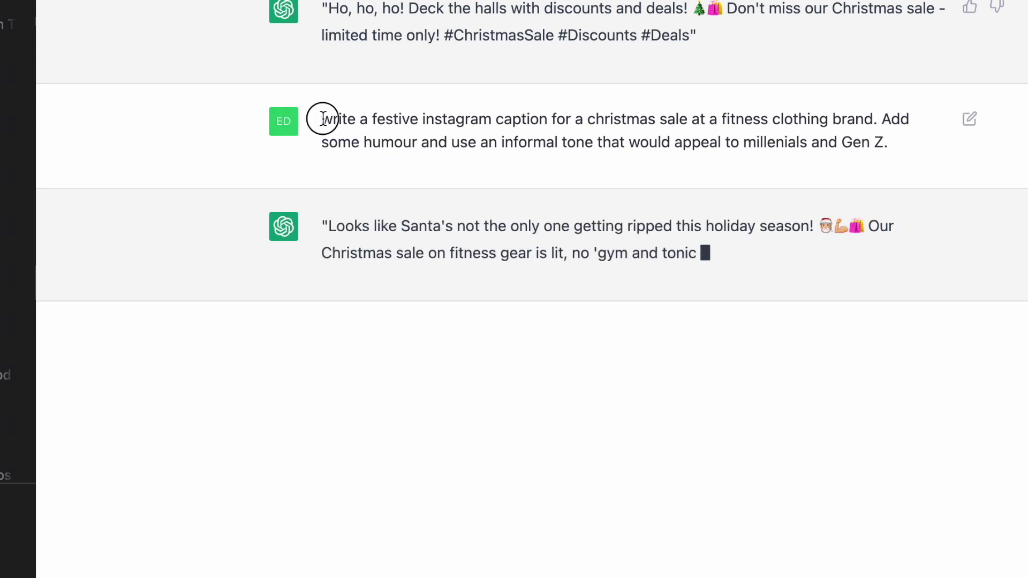
- Highlight the prompt's key phrases: fitness clothing brand, humour and informal tone, millennials and Gen Z
drag(321, 118, 851, 143)
click(374, 144)
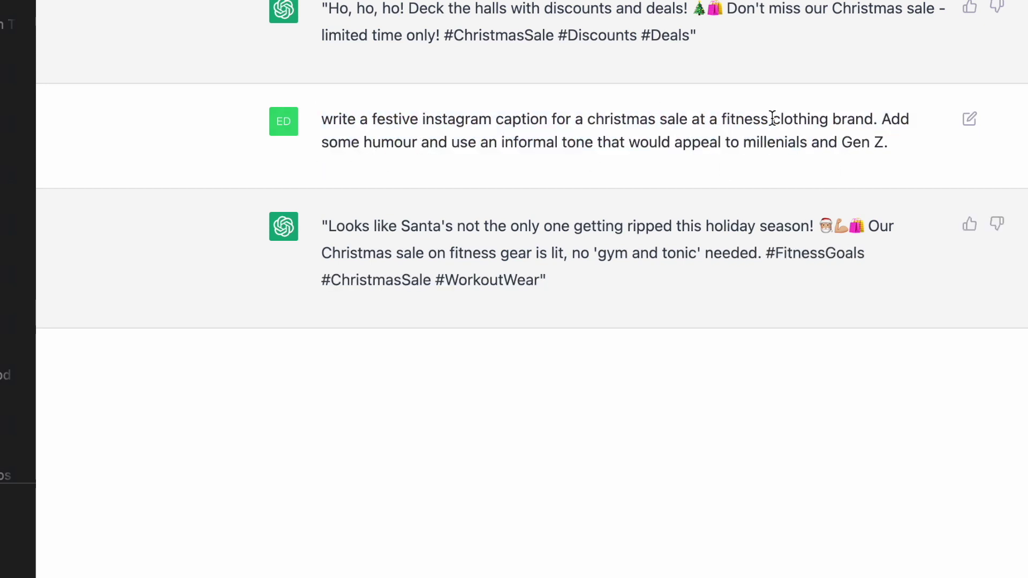
drag(717, 118, 873, 120)
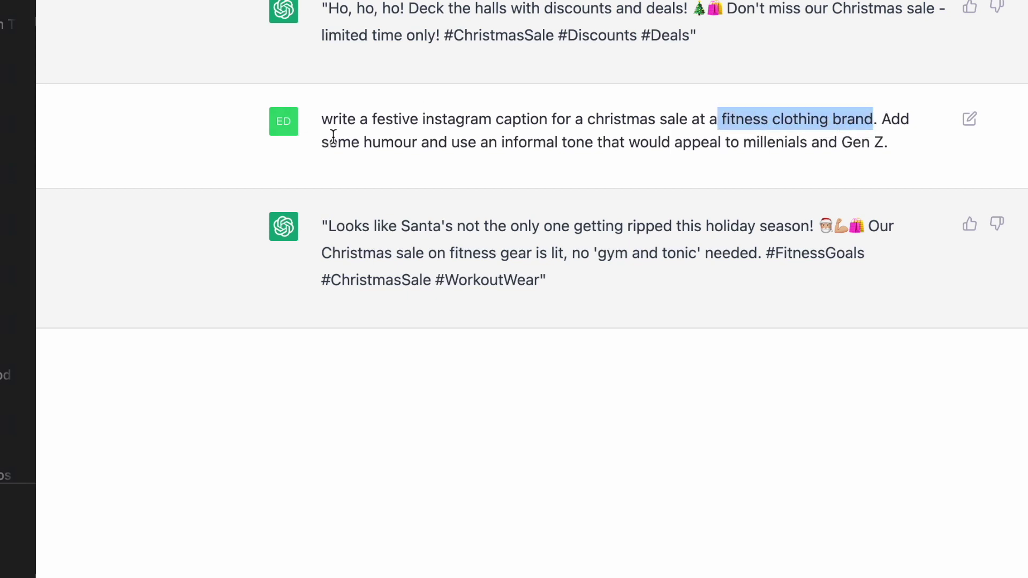
drag(363, 143, 585, 137)
click(586, 135)
drag(663, 142, 879, 142)
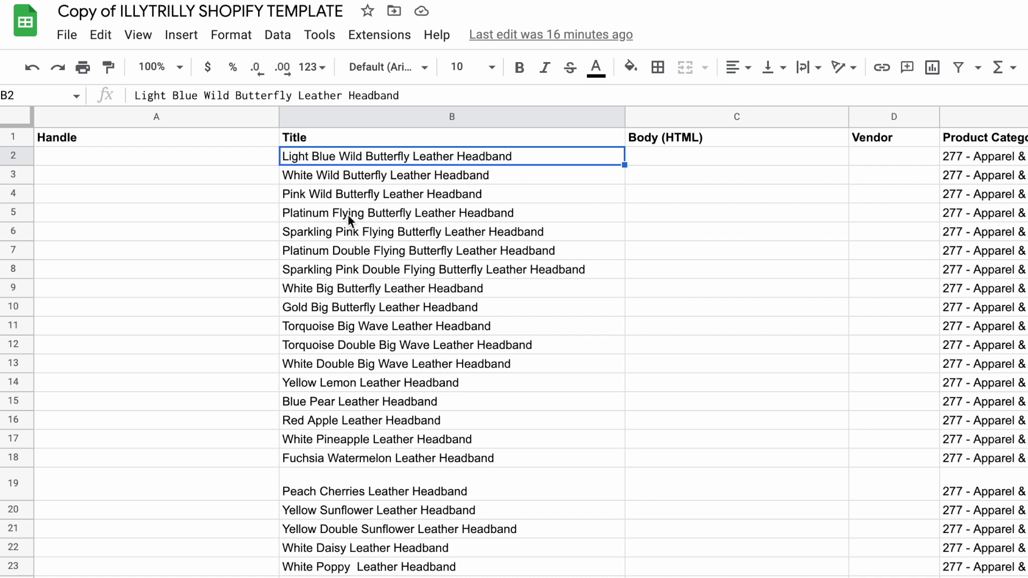
click(136, 159)
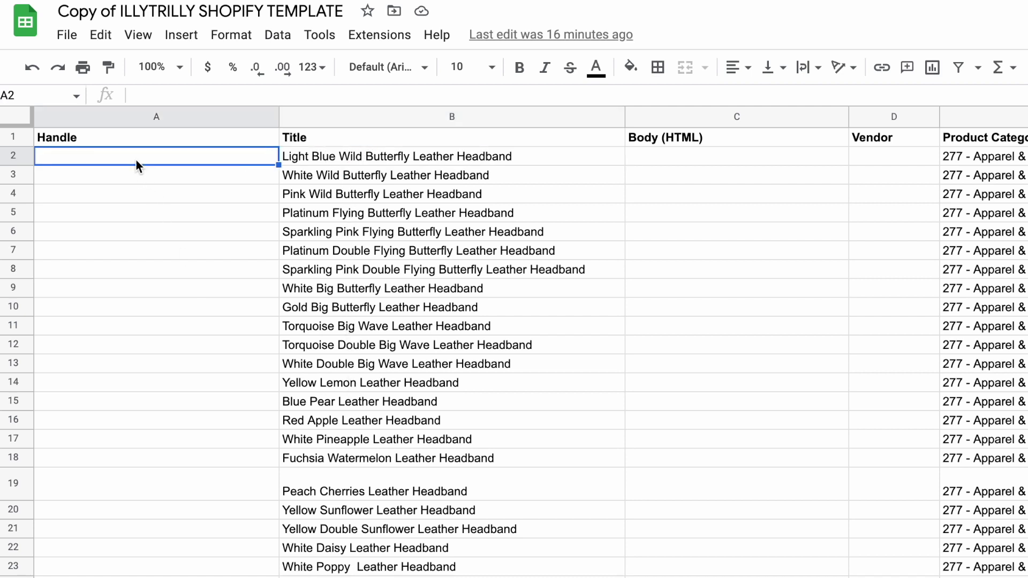
key(ctrl+shift+Down)
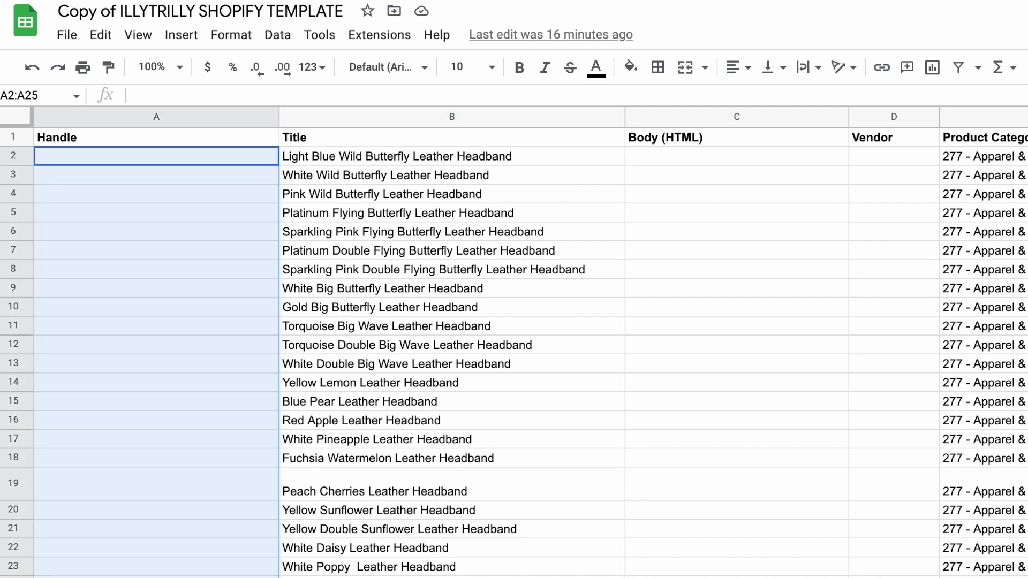
click(289, 161)
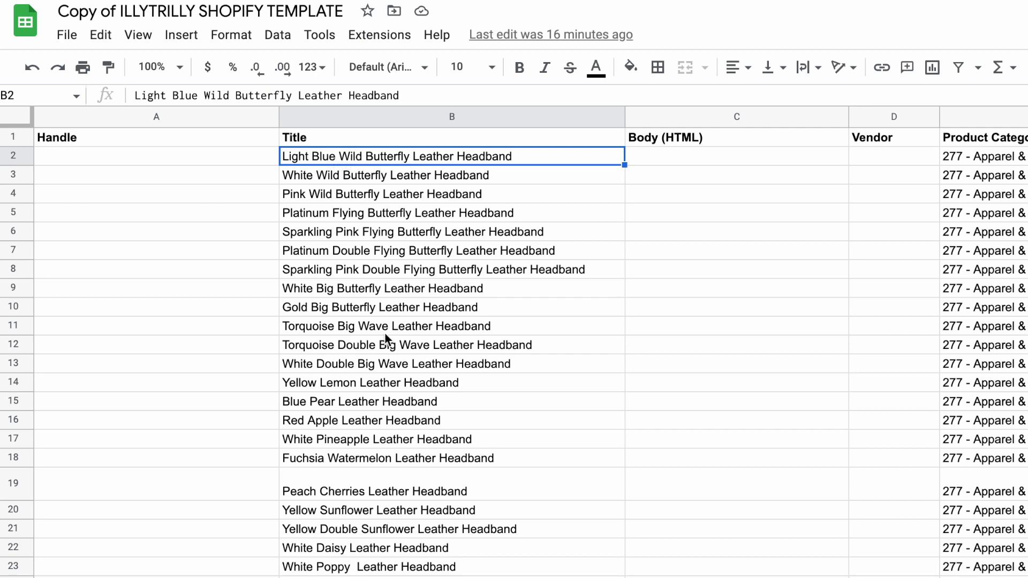
scroll(388, 342, down, 7)
scroll(386, 338, down, 12)
scroll(384, 333, down, 12)
key(Left)
scroll(176, 337, down, 9)
key(Left)
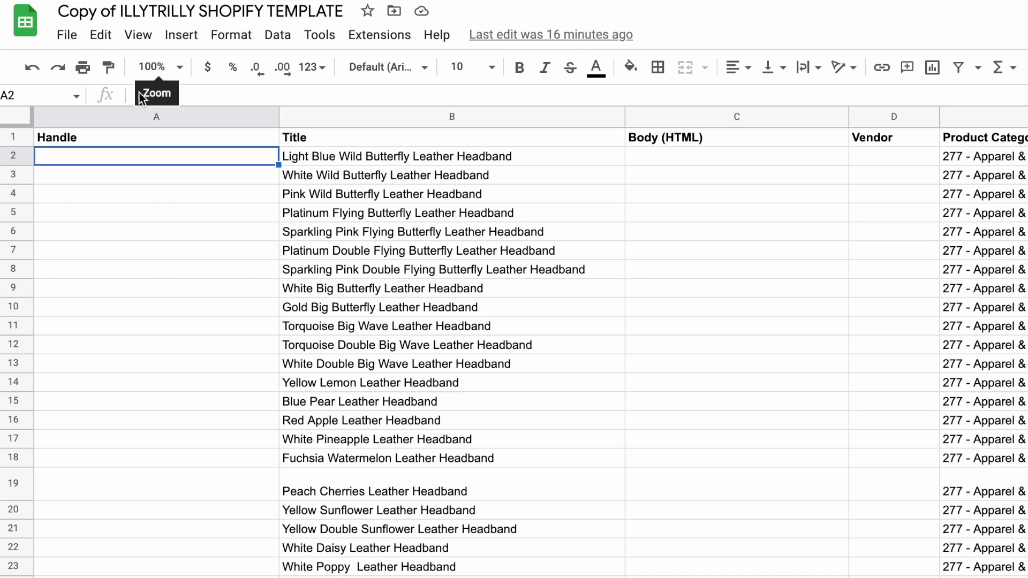
click(165, 94)
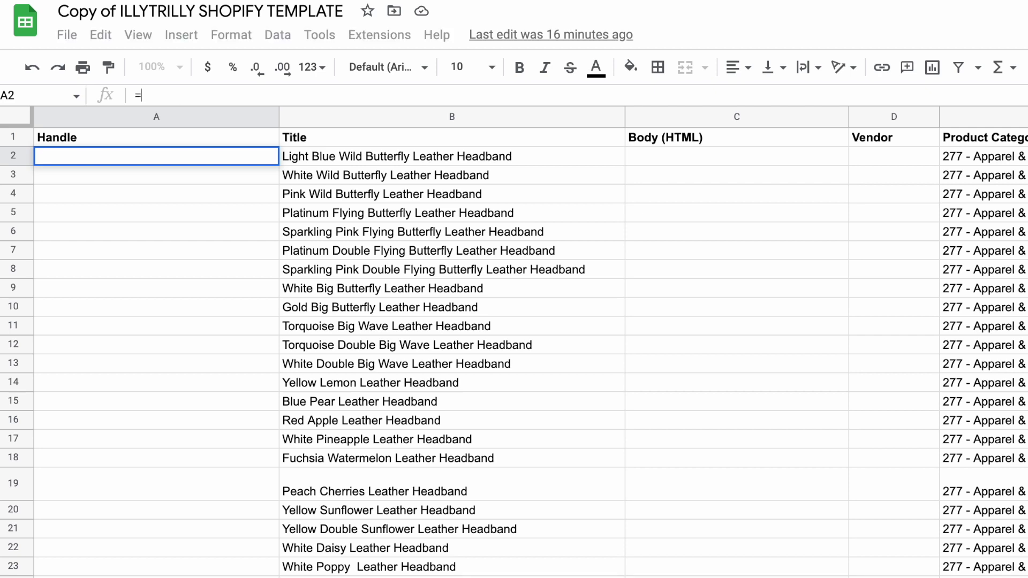
- Enter =LOWER(B2) in A2 and compare its result with the title in B2
text(=L)
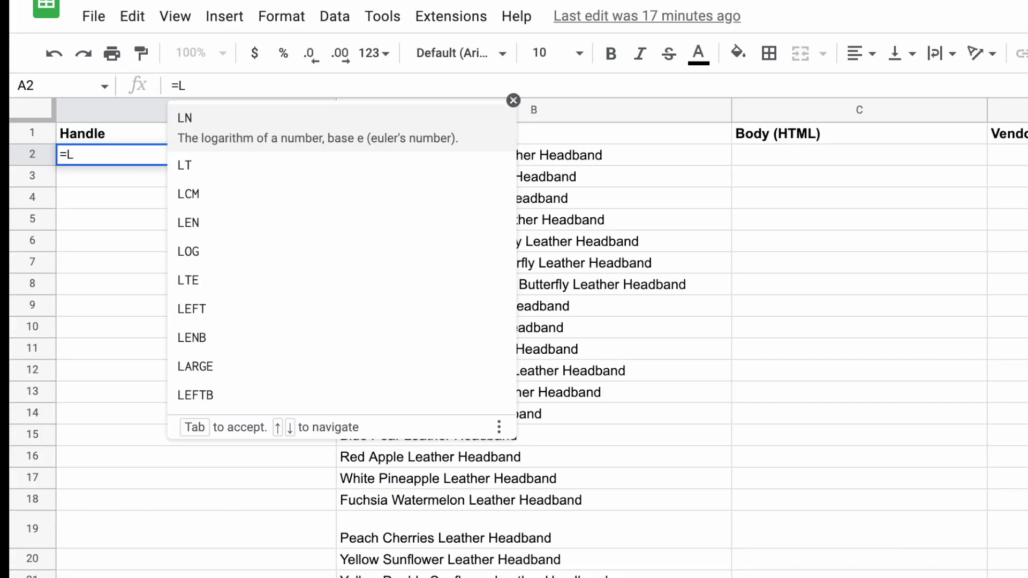
text(WER()
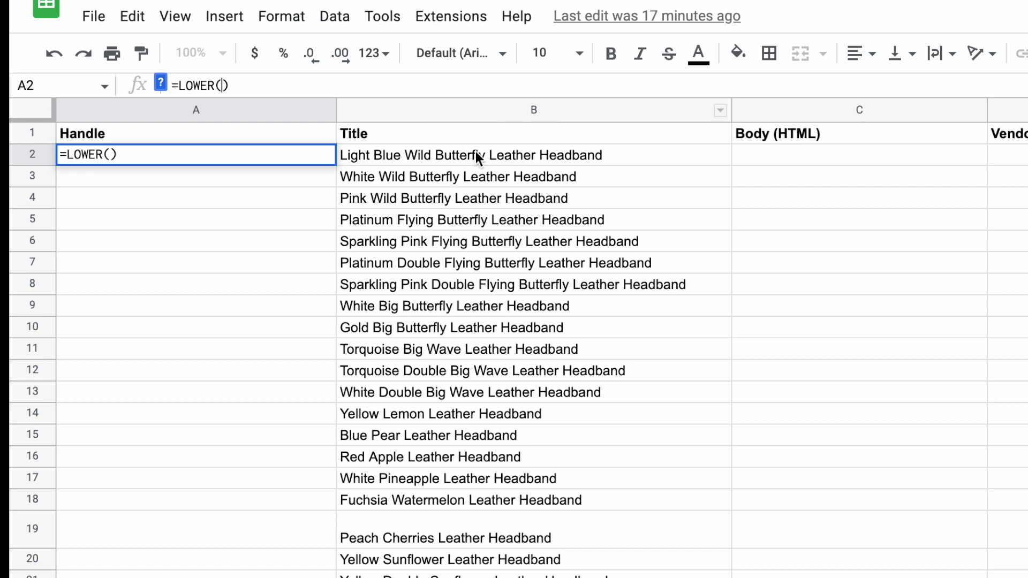
click(451, 155)
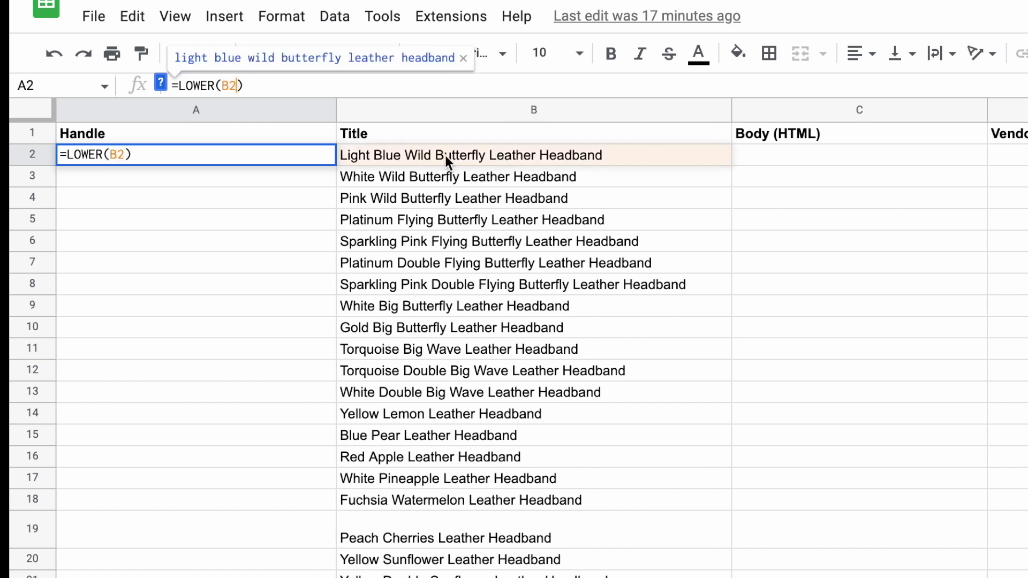
click(393, 175)
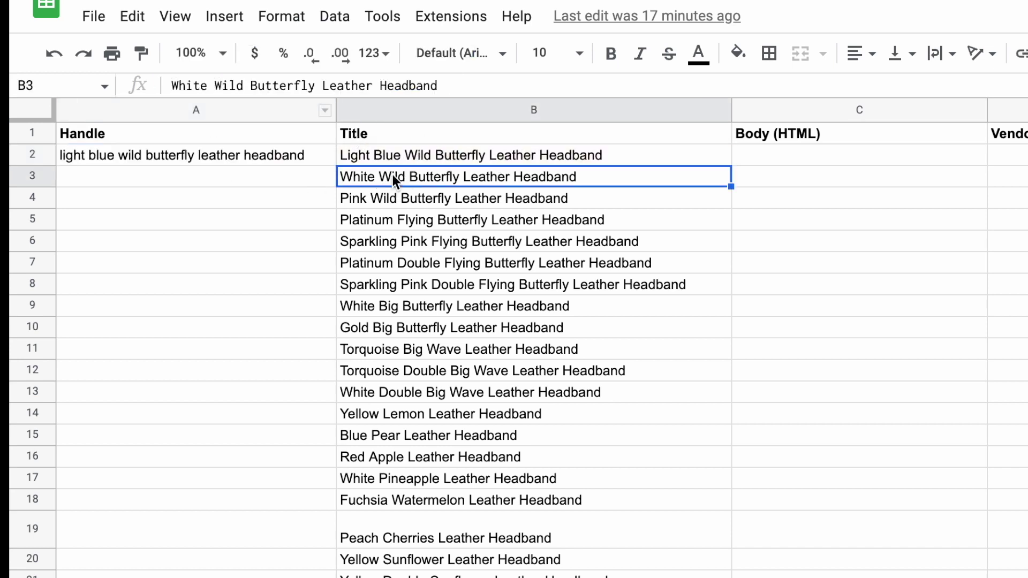
click(101, 156)
click(392, 162)
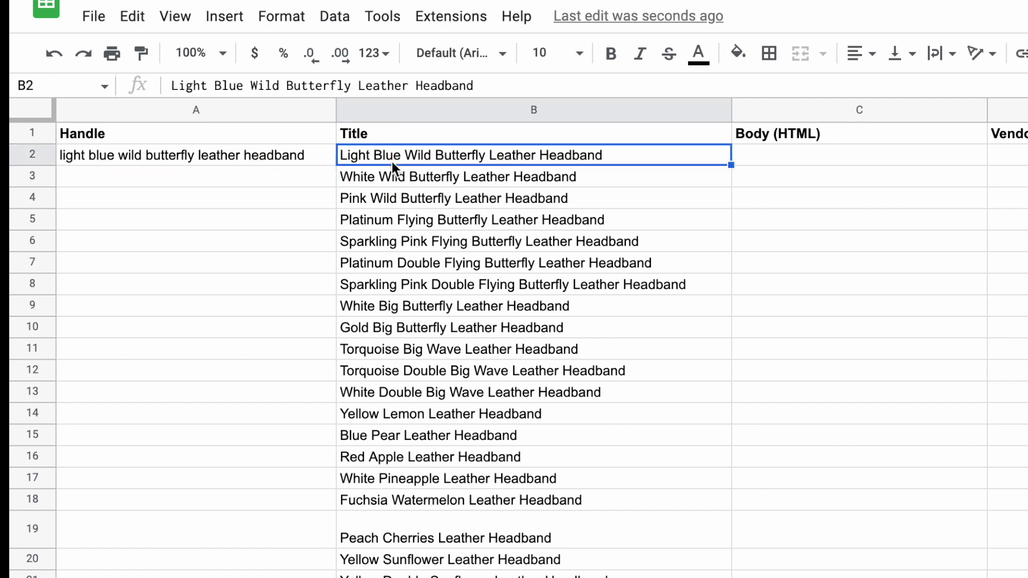
click(268, 159)
- Edit A2's formula in the formula bar, placing the cursor right after the =
click(184, 86)
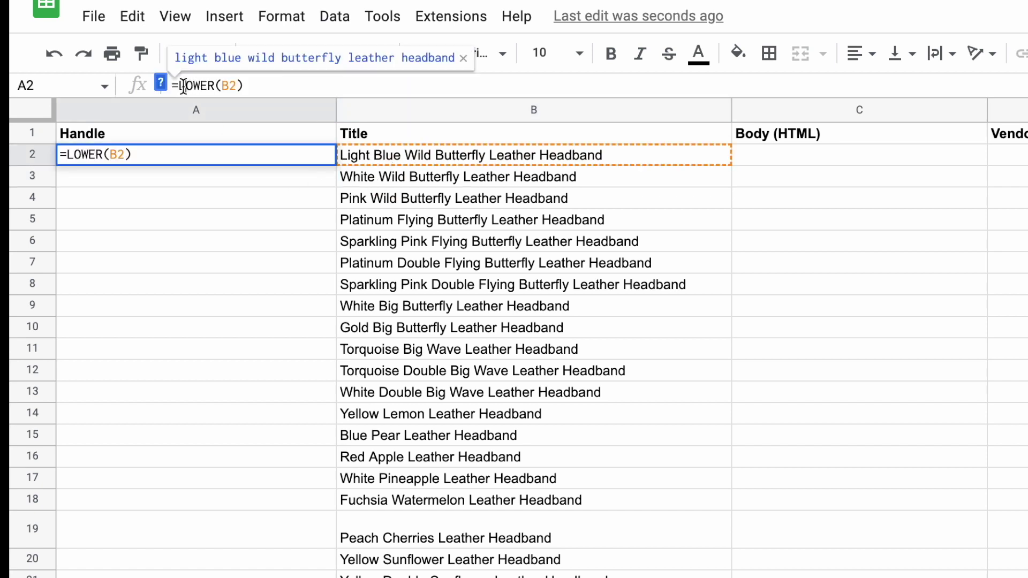
key(ctrl+a)
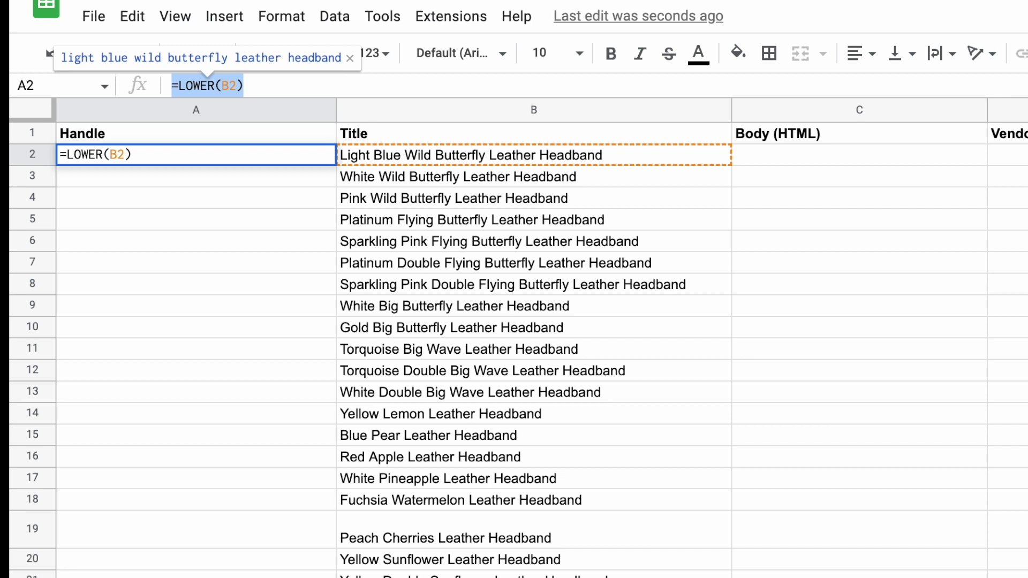
click(243, 86)
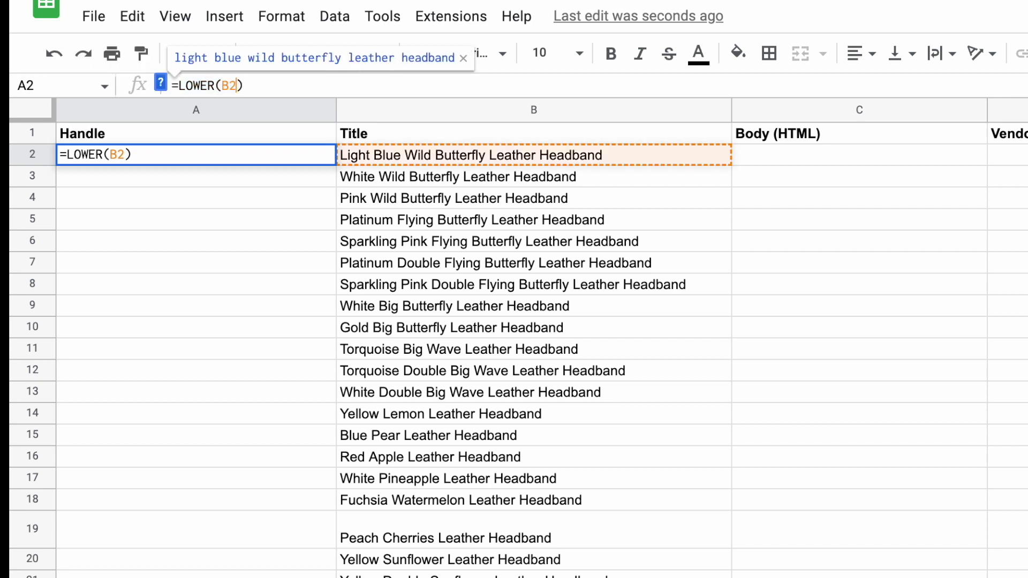
click(178, 85)
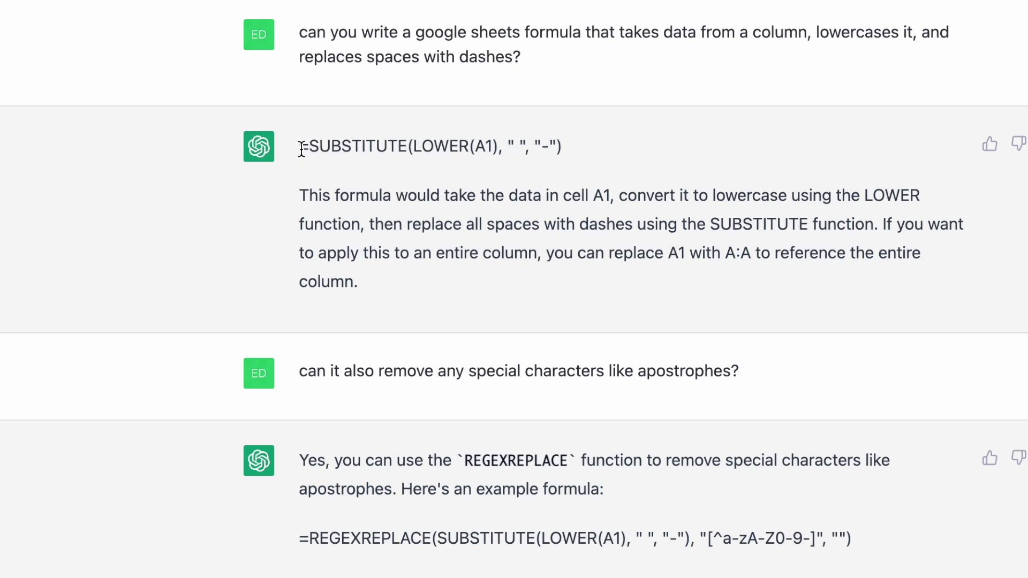
- Select ChatGPT's =SUBSTITUTE(LOWER(A1), " ", "-") formula and review its explanation and A1 reference
drag(300, 147, 605, 146)
key(ctrl+c)
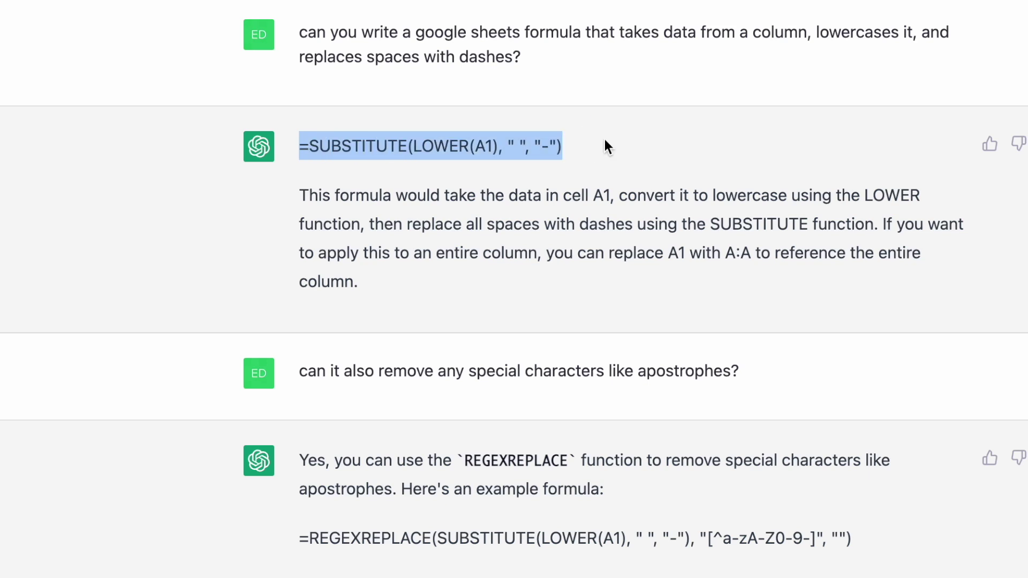
click(530, 149)
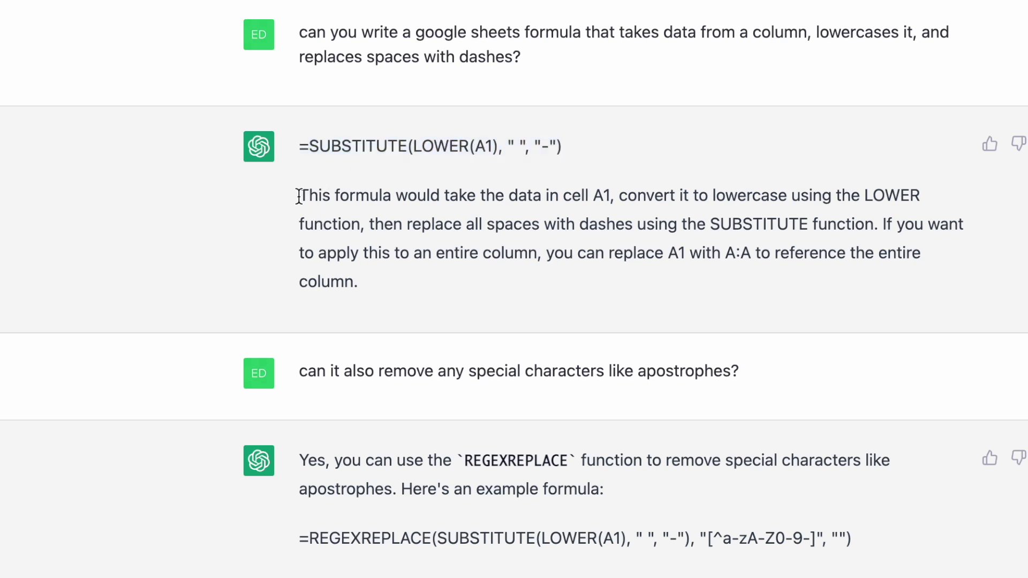
drag(299, 196, 585, 196)
click(455, 211)
double_click(601, 197)
click(493, 213)
drag(475, 146, 502, 148)
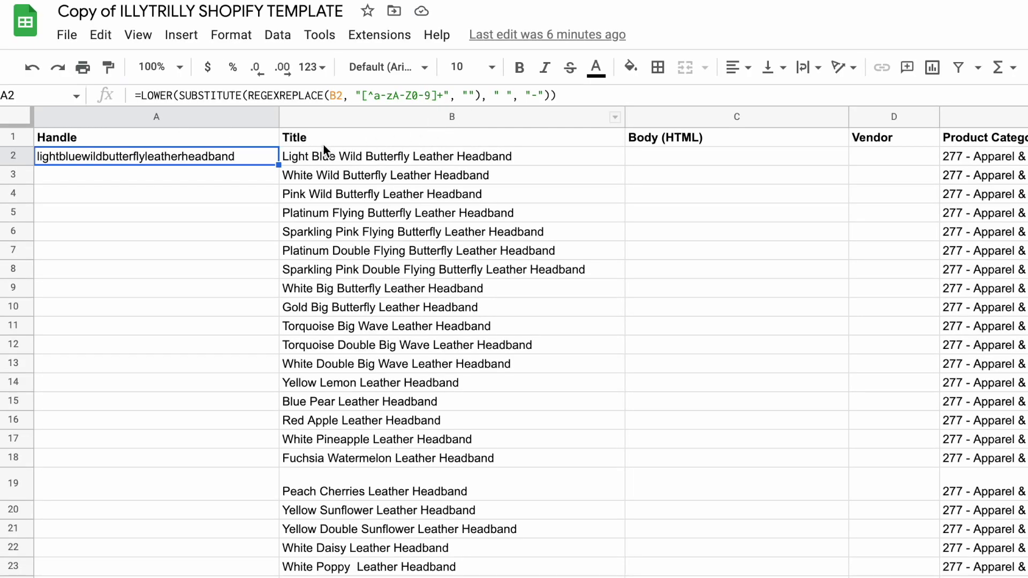
- Replace A2's formula with the pasted SUBSTITUTE formula, changing A1 to B2
click(398, 156)
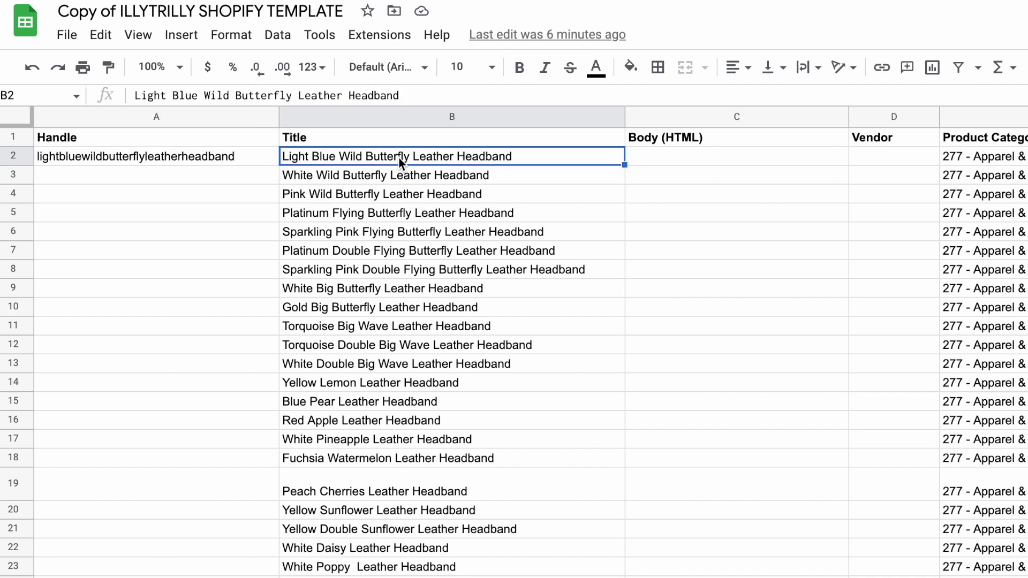
click(195, 156)
click(601, 96)
key(ctrl+a)
key(ctrl+v)
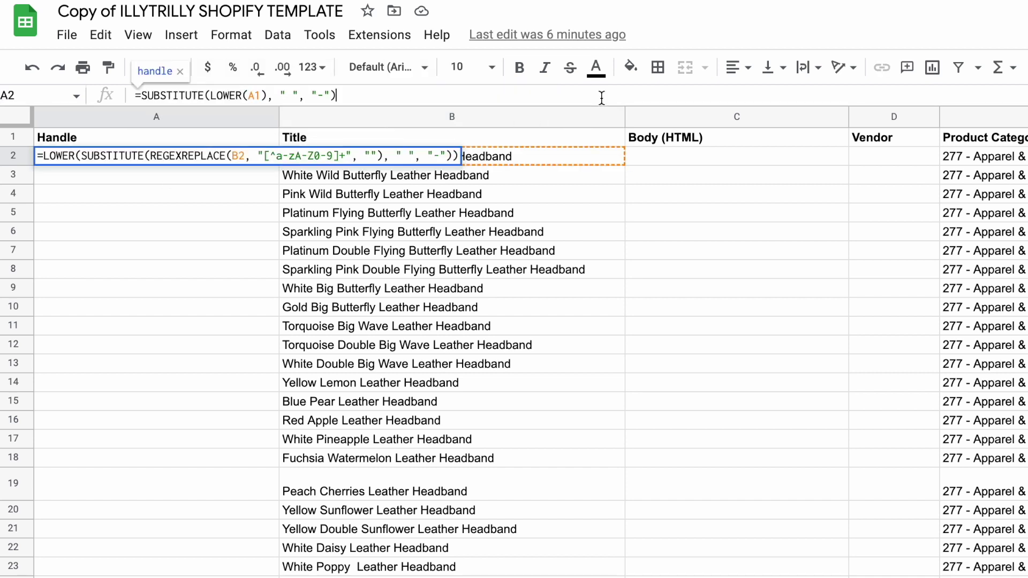
double_click(255, 96)
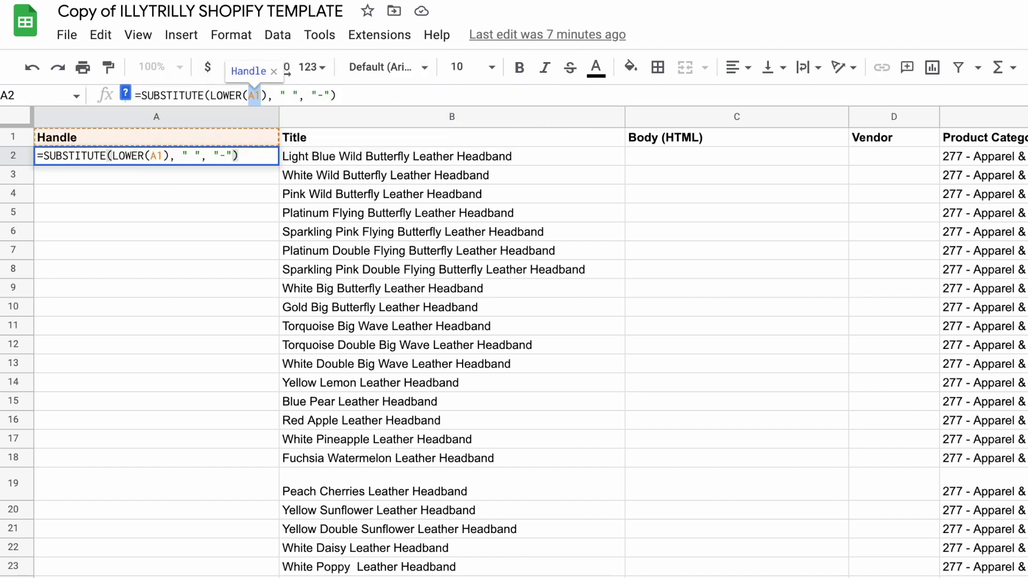
text(B2)
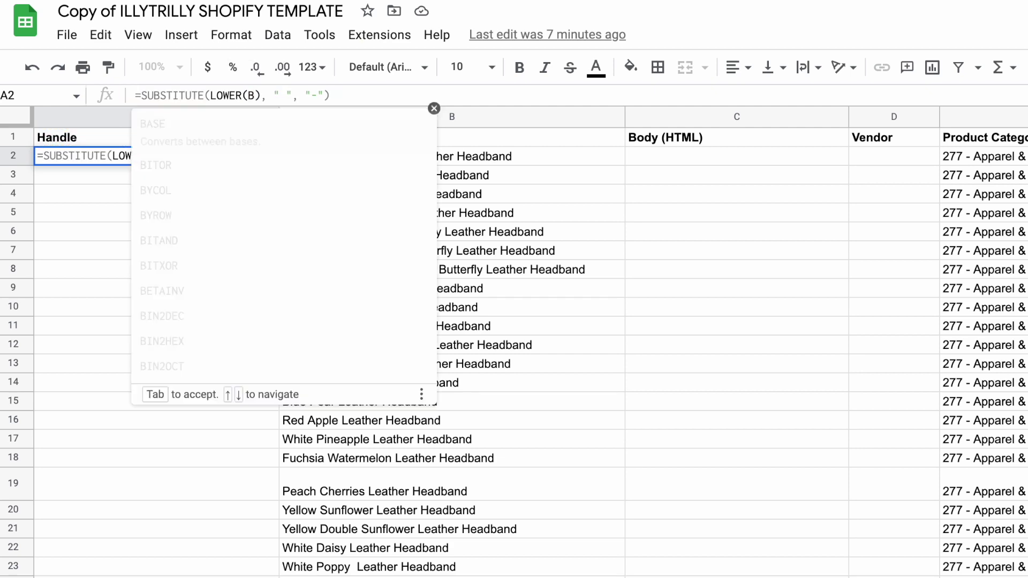
key(Return)
- Reselect A2 to confirm it gives light-blue-wild-butterfly-leather-headband
click(339, 173)
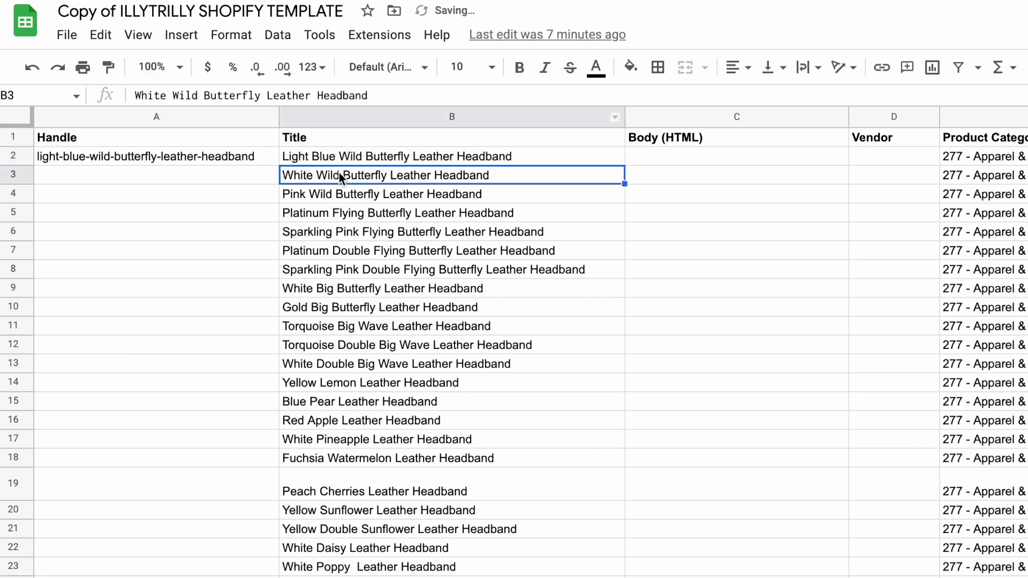
click(64, 161)
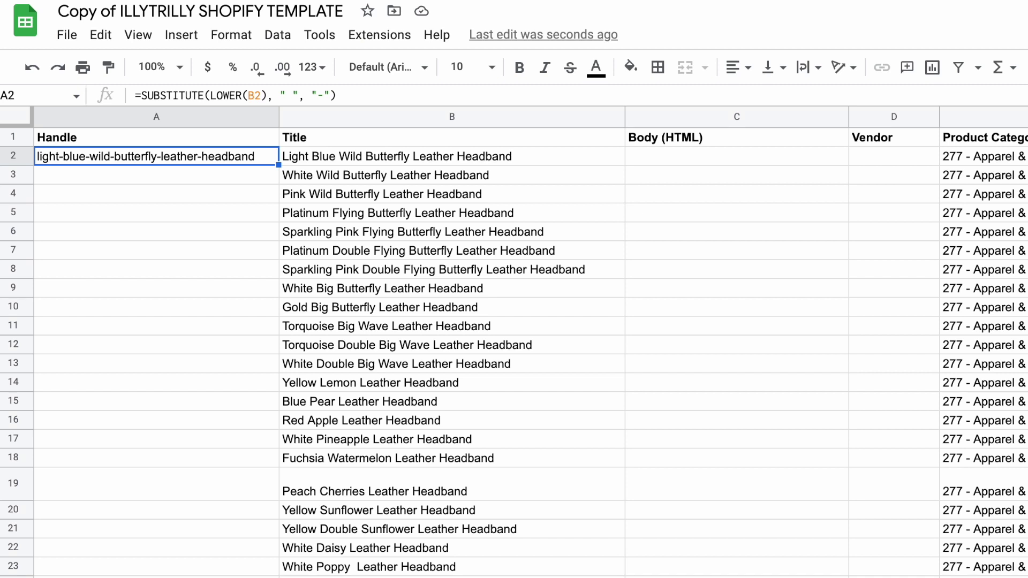
scroll(371, 316, down, 1)
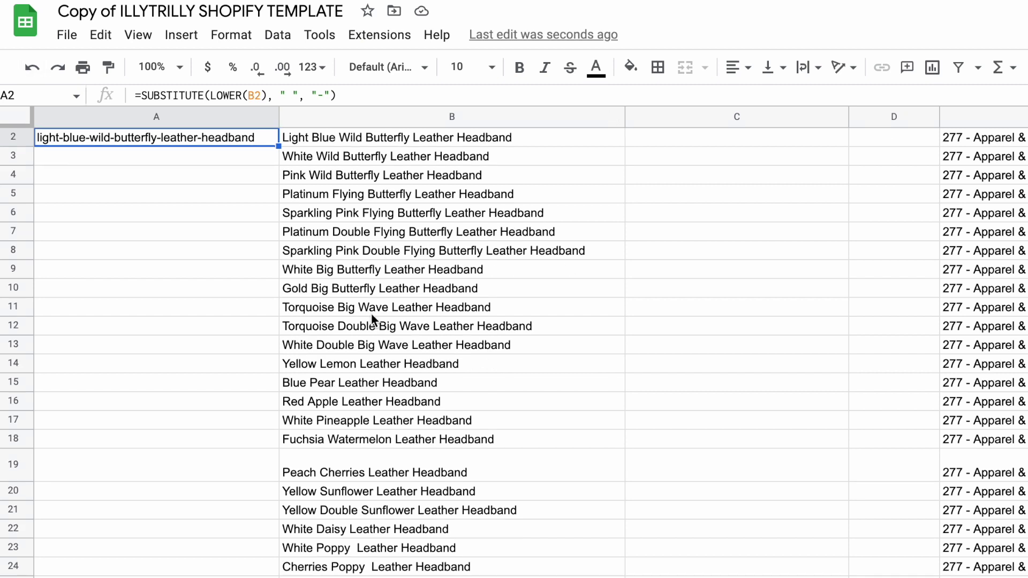
scroll(439, 256, up, 1)
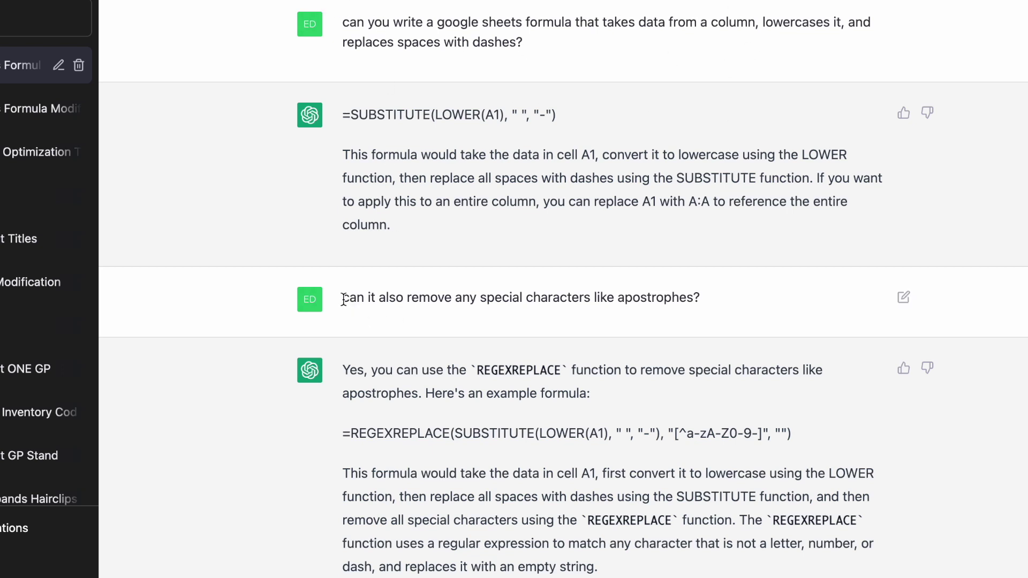
- Read ChatGPT's special-characters answer, highlighting the question and the REGEXREPLACE formula
drag(343, 299, 721, 302)
click(721, 301)
scroll(721, 301, down, 3)
drag(343, 267, 518, 267)
click(426, 267)
double_click(374, 266)
click(435, 270)
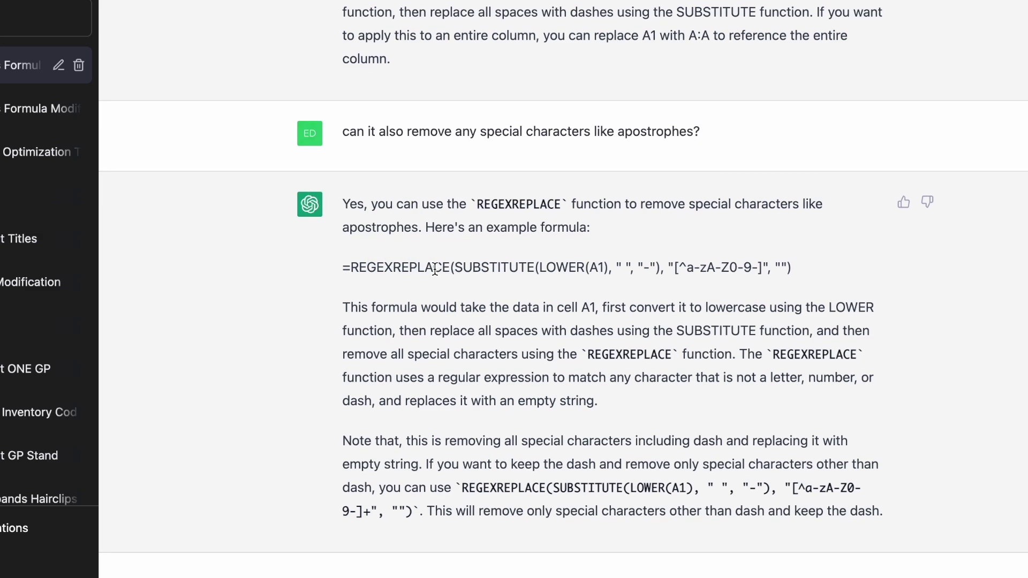
scroll(480, 439, up, 5)
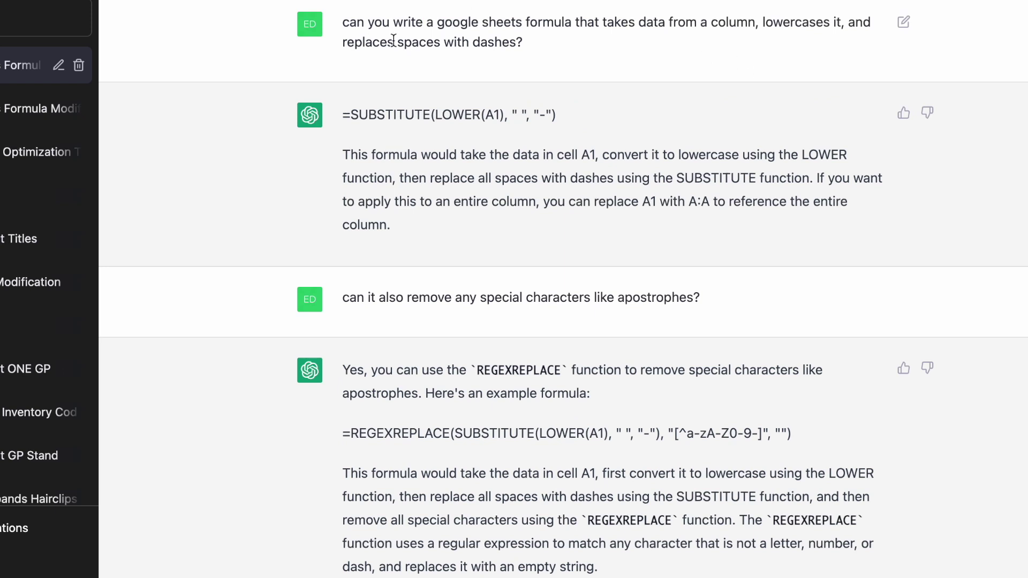
drag(355, 42, 523, 38)
- Highlight the note on keeping dashes and select the dash-keeping REGEXREPLACE formula
scroll(573, 118, down, 5)
drag(344, 442, 442, 442)
click(407, 264)
drag(406, 264, 535, 267)
drag(486, 440, 763, 437)
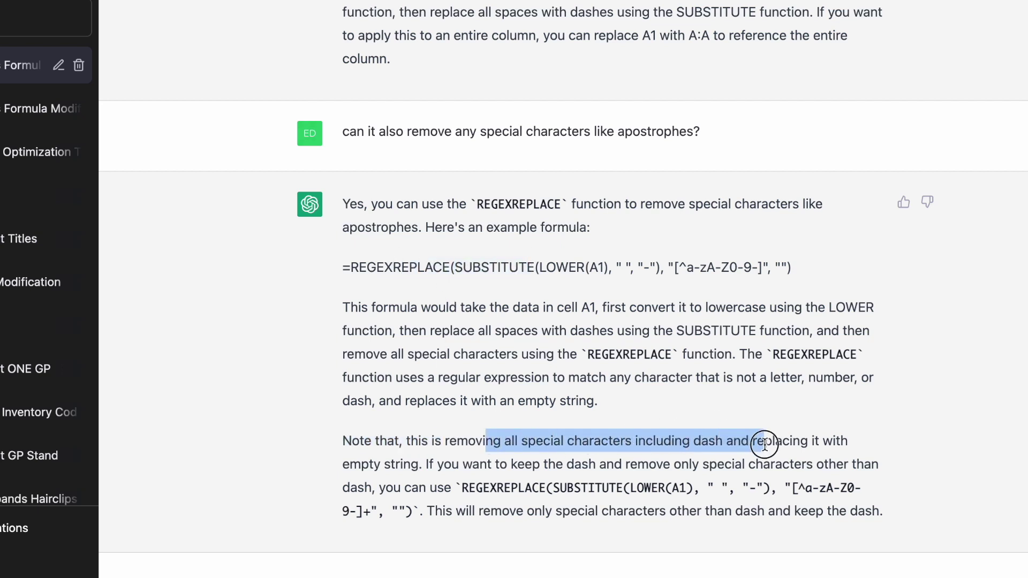
click(425, 461)
drag(426, 462, 370, 482)
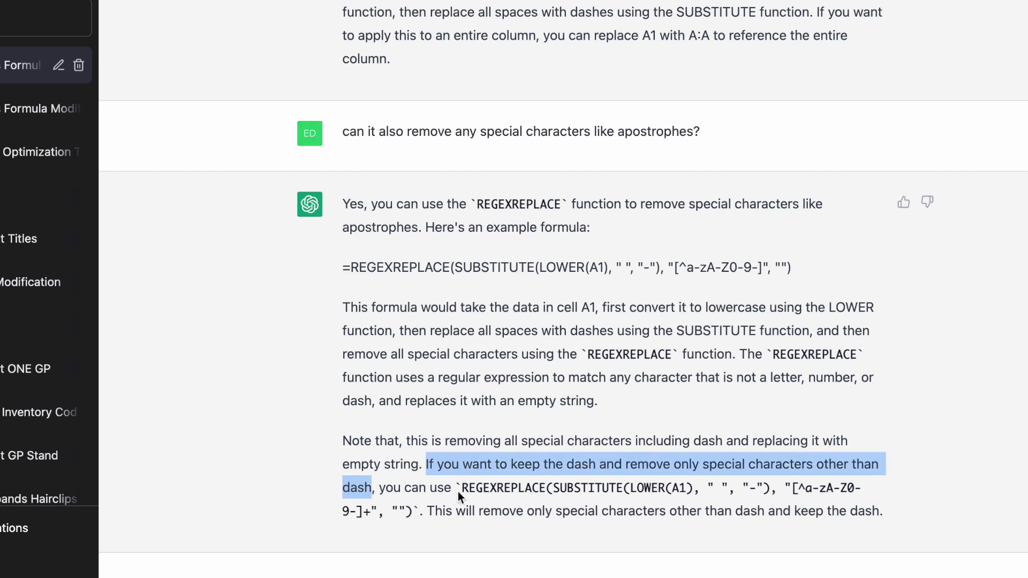
drag(466, 488, 416, 509)
key(ctrl+c)
click(428, 505)
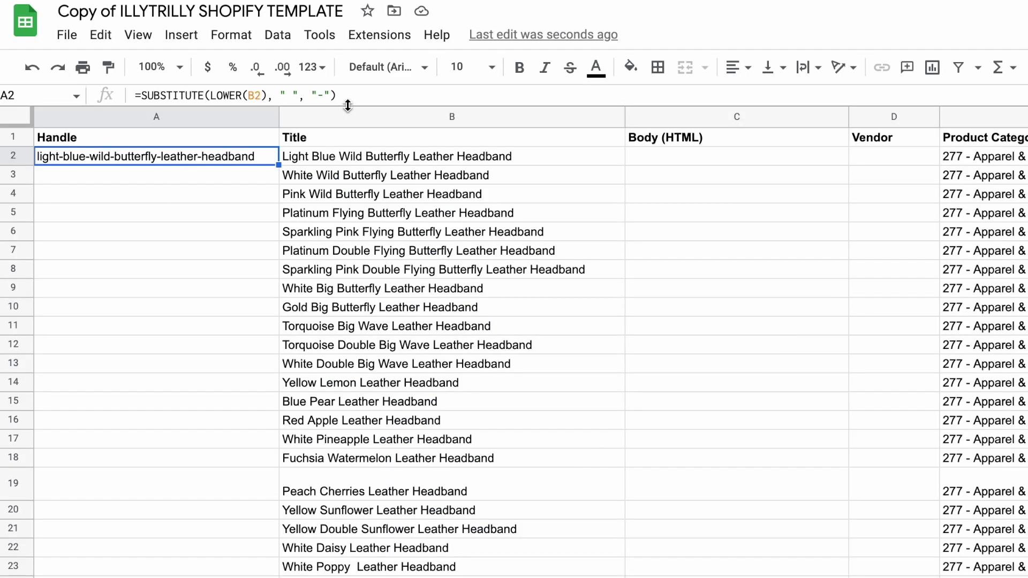
- Paste the REGEXREPLACE formula into A2 with = and B2, then fill it down the Handle column
click(356, 97)
key(ctrl+a)
key(ctrl+v)
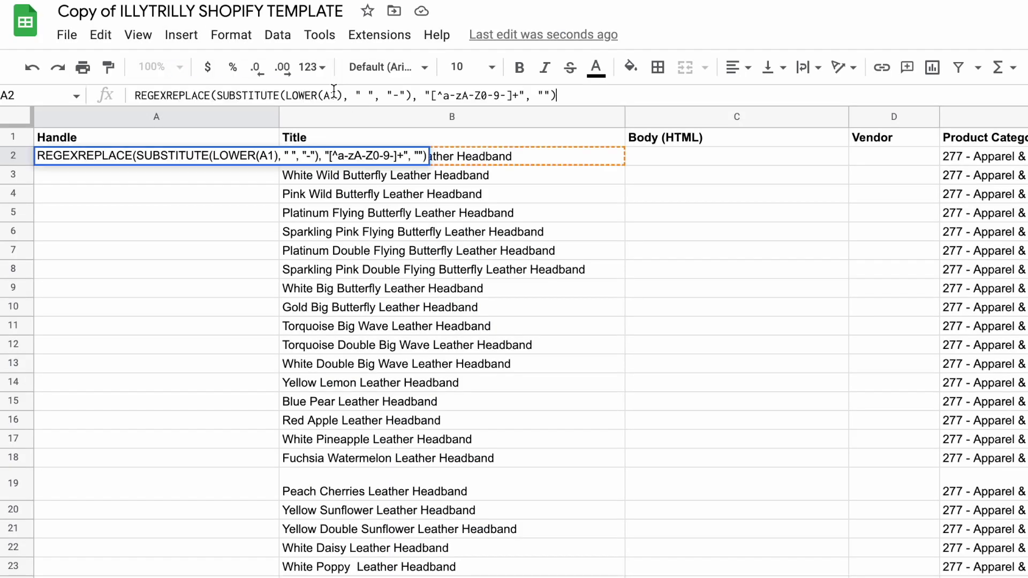
text(=)
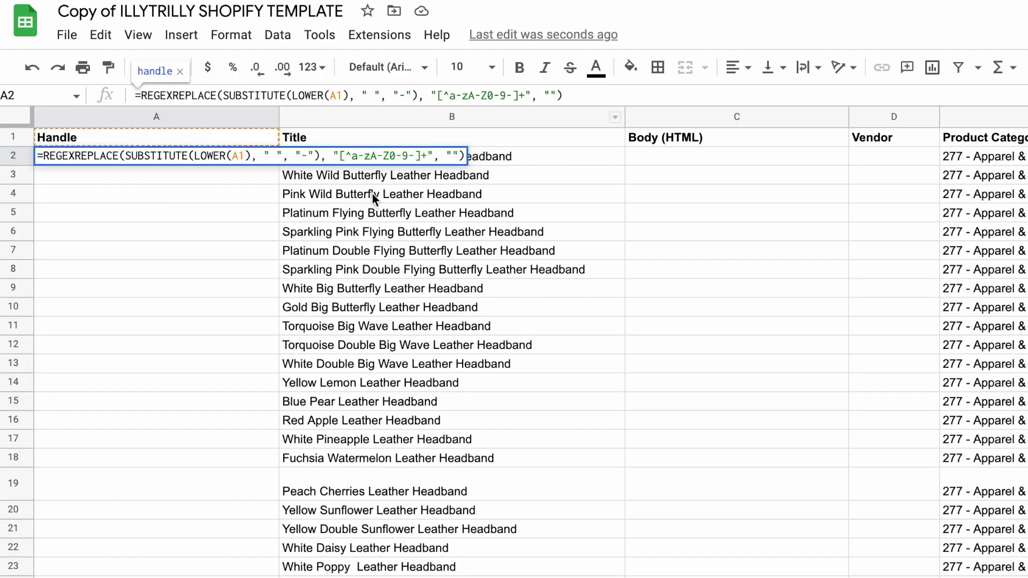
double_click(335, 95)
text(B2)
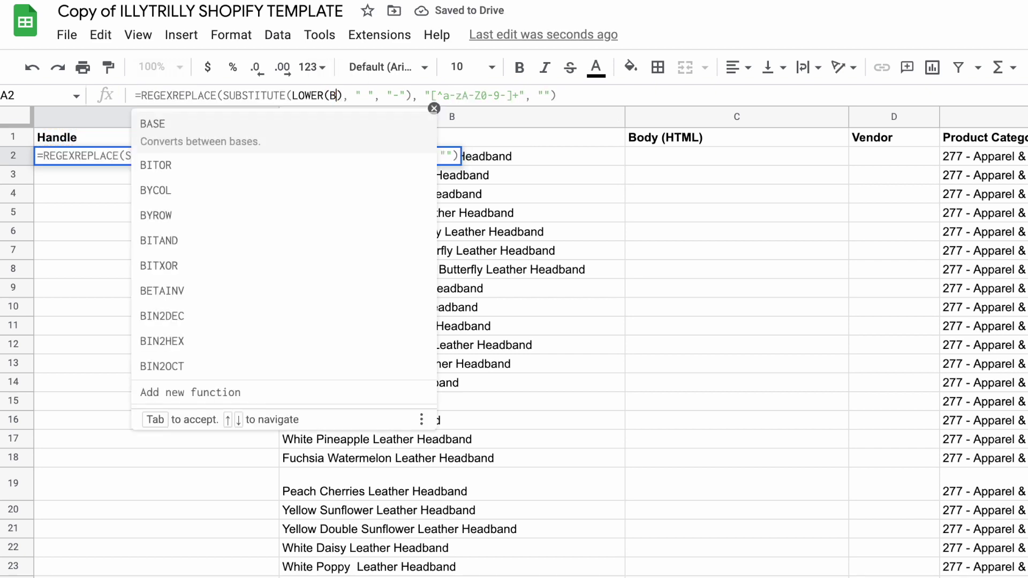
key(Return)
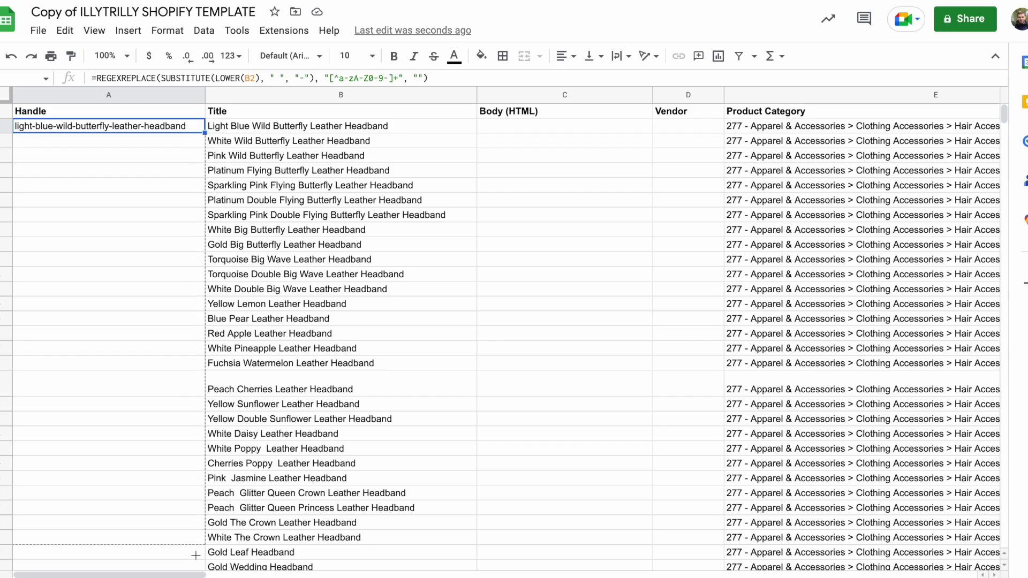
drag(195, 556, 195, 557)
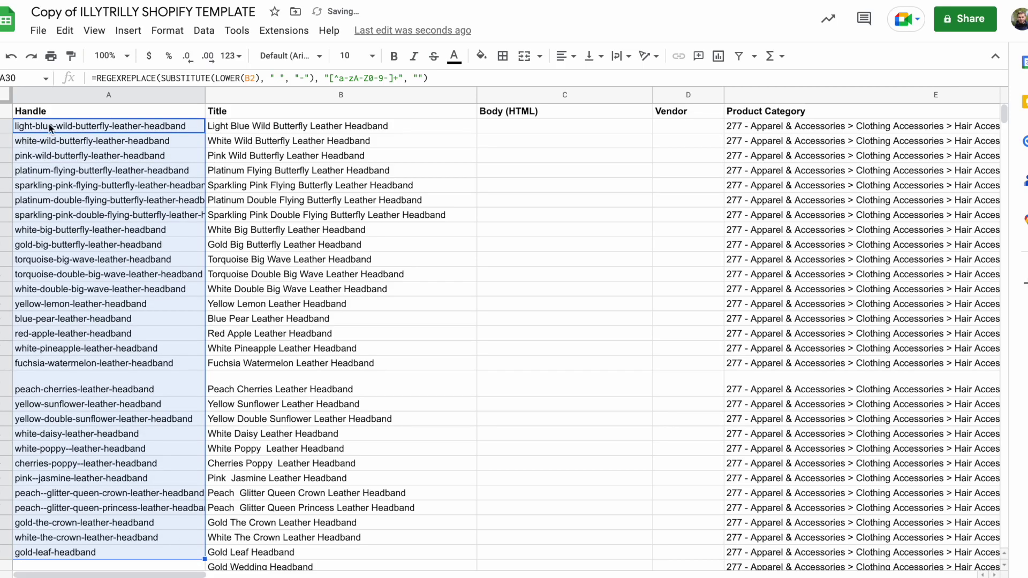
key(ctrl+z)
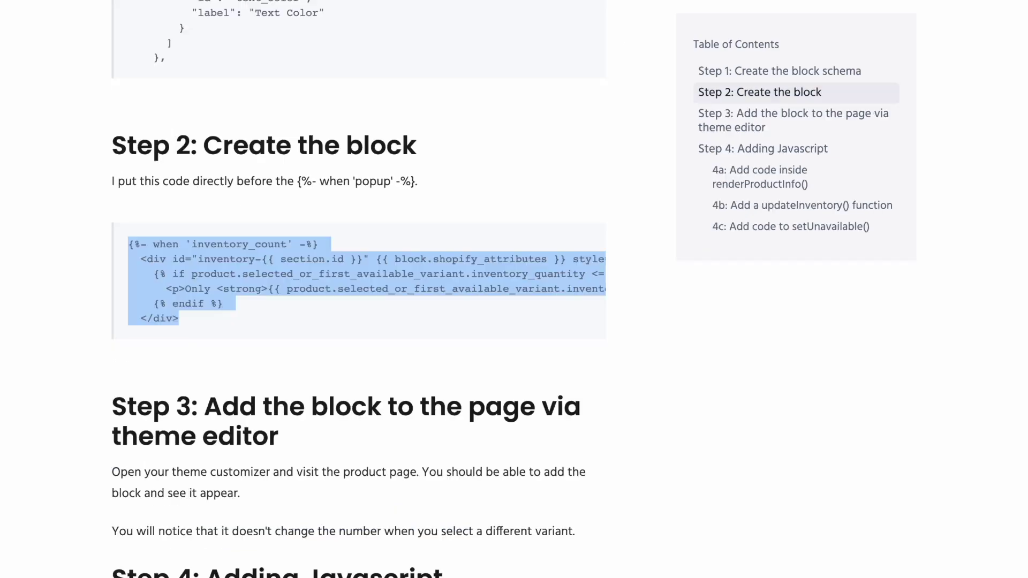
- Scroll the ed.codes inventory tutorial and highlight its 'Only 0 left in stock' message
click(643, 236)
scroll(644, 236, up, 10)
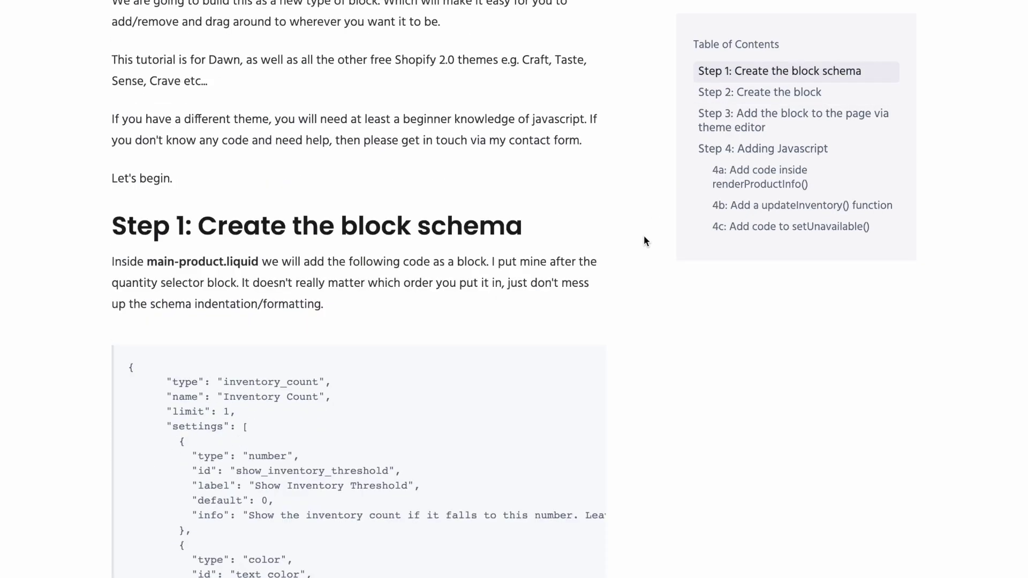
scroll(644, 236, up, 12)
scroll(643, 241, down, 1)
scroll(644, 237, down, 2)
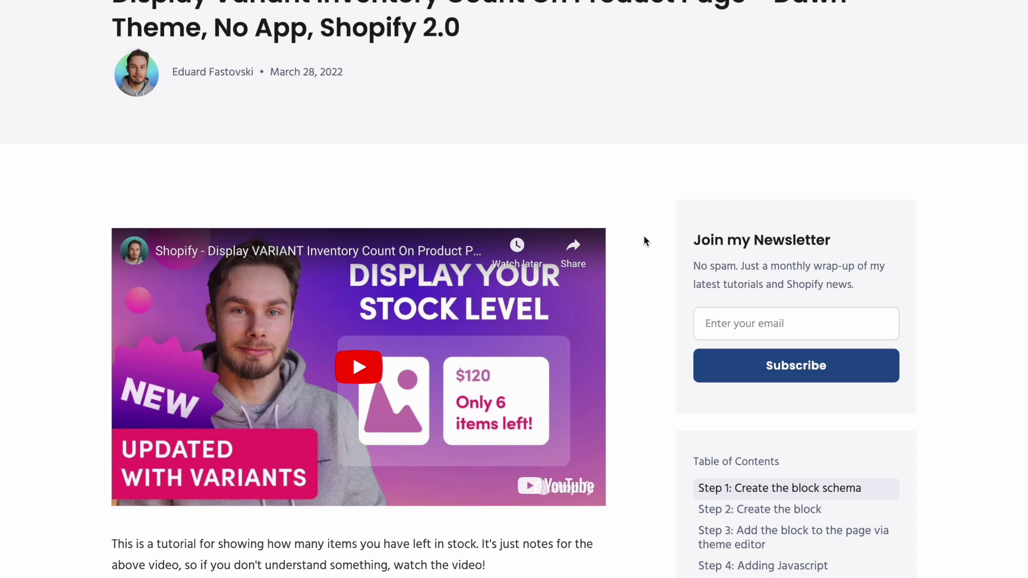
scroll(644, 236, down, 2)
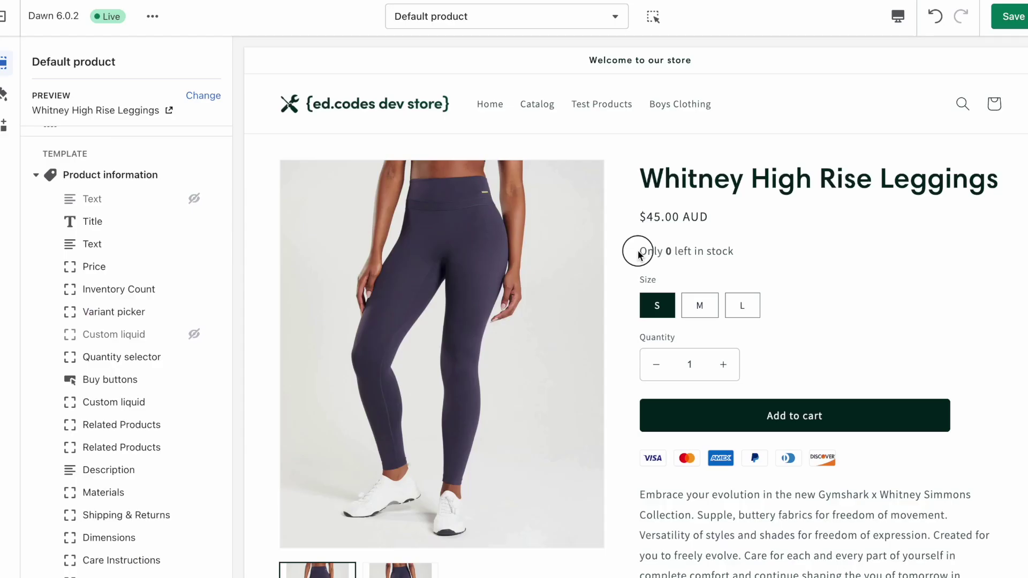
drag(638, 248, 757, 255)
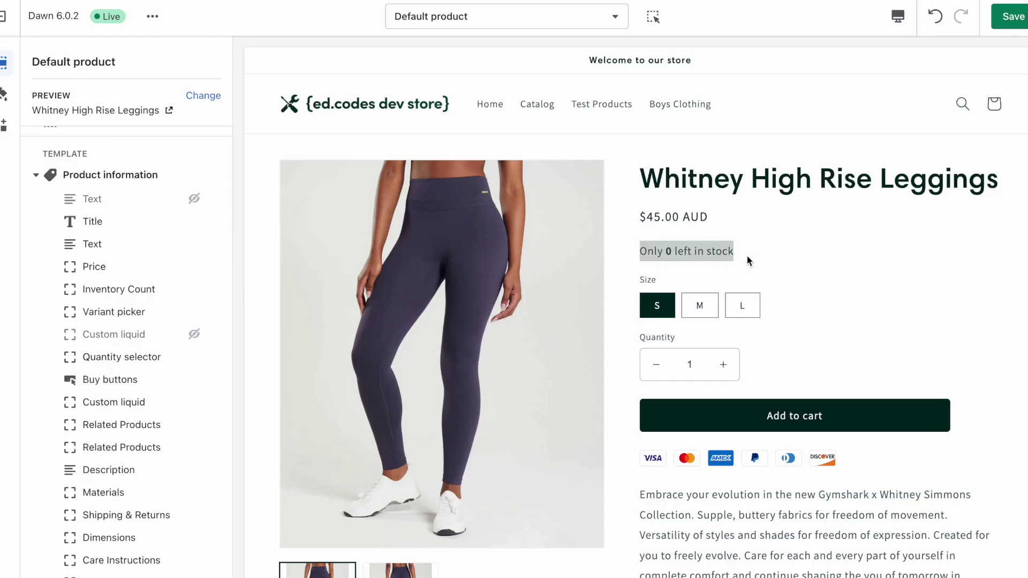
click(746, 255)
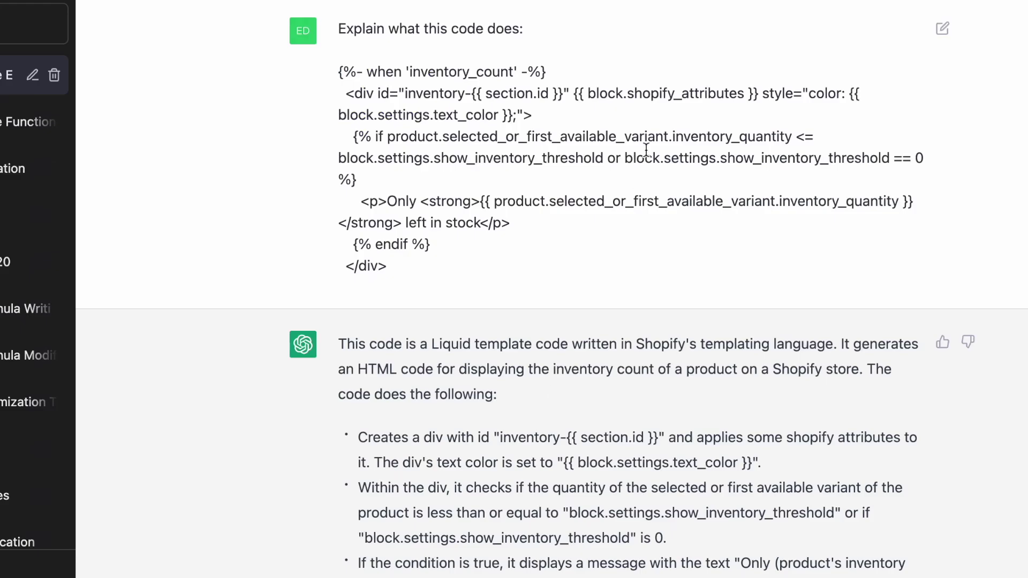
drag(337, 28, 530, 32)
click(529, 30)
drag(339, 71, 412, 272)
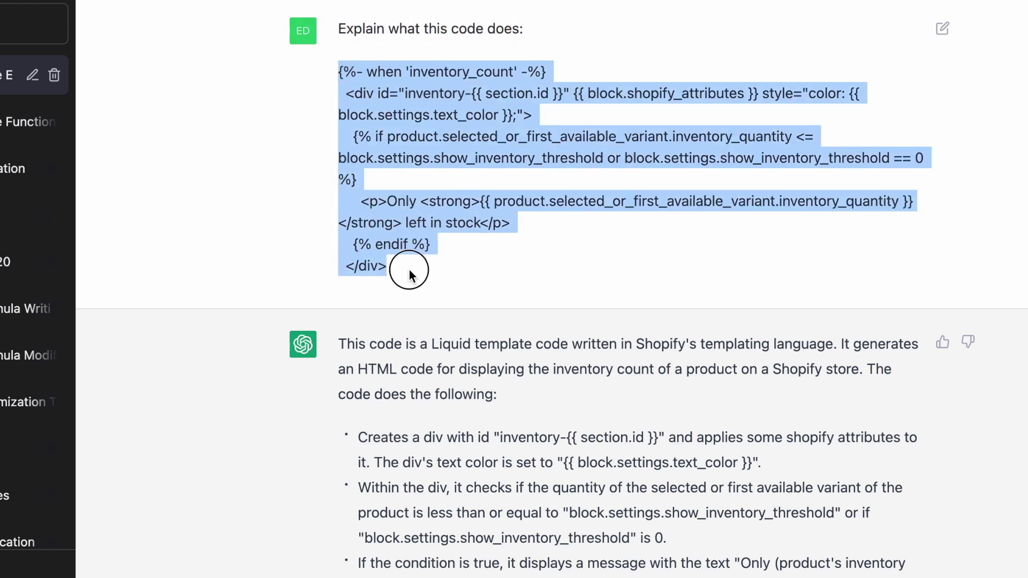
click(453, 274)
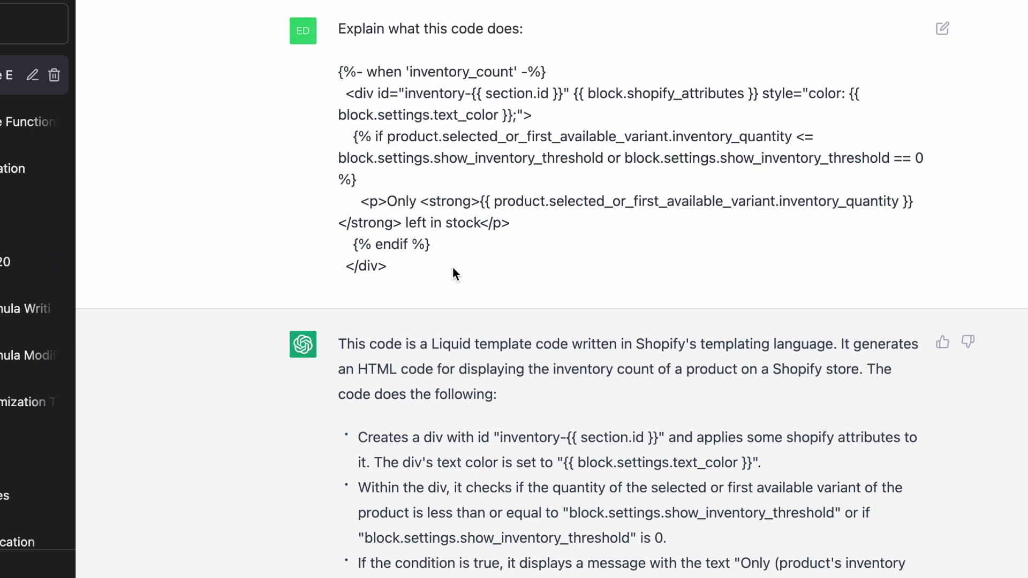
drag(369, 345, 794, 356)
click(794, 356)
drag(357, 370, 867, 365)
click(377, 322)
scroll(377, 321, down, 3)
drag(360, 300, 775, 339)
drag(357, 353, 829, 415)
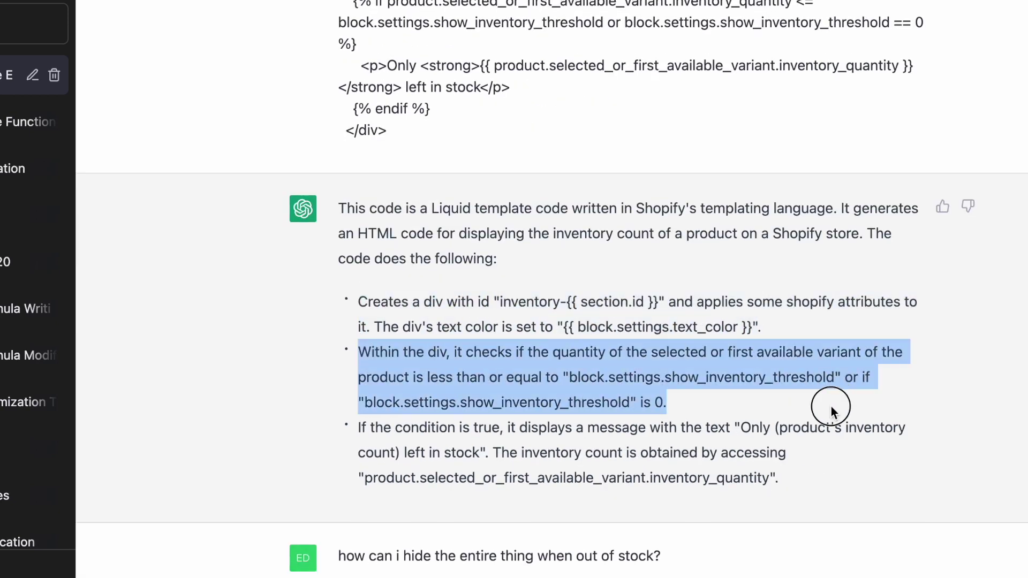
click(704, 411)
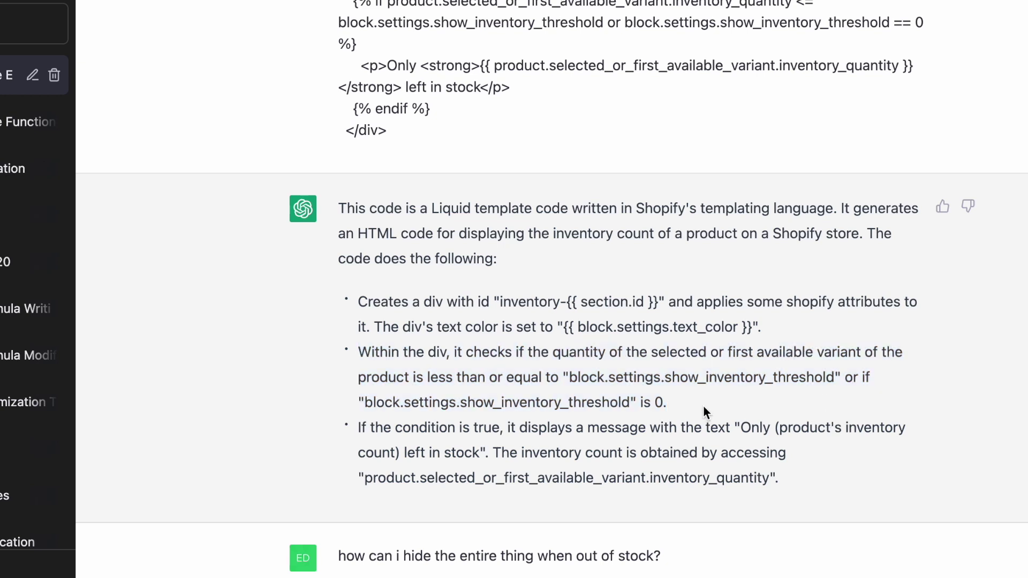
scroll(705, 411, up, 1)
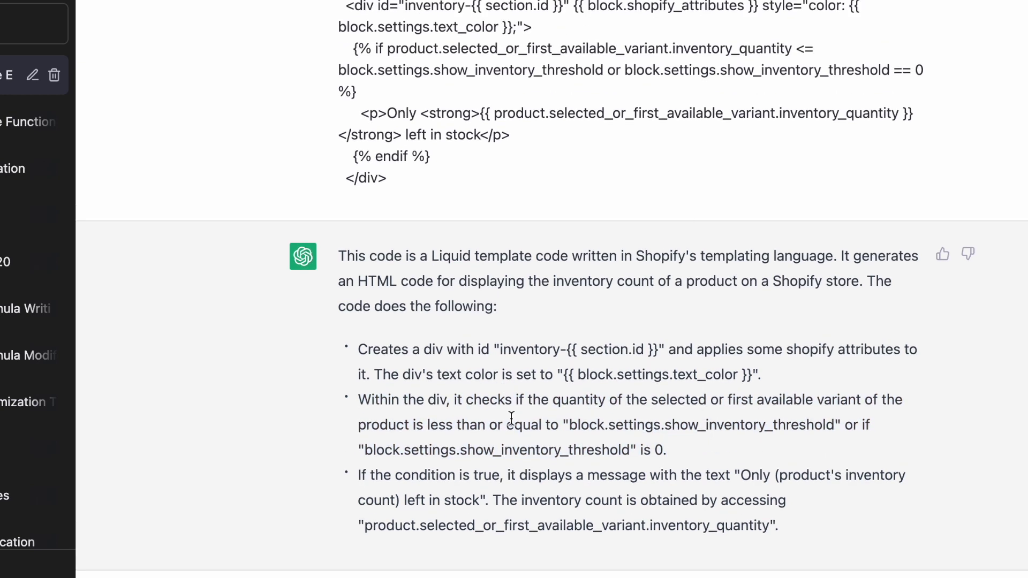
scroll(698, 391, up, 1)
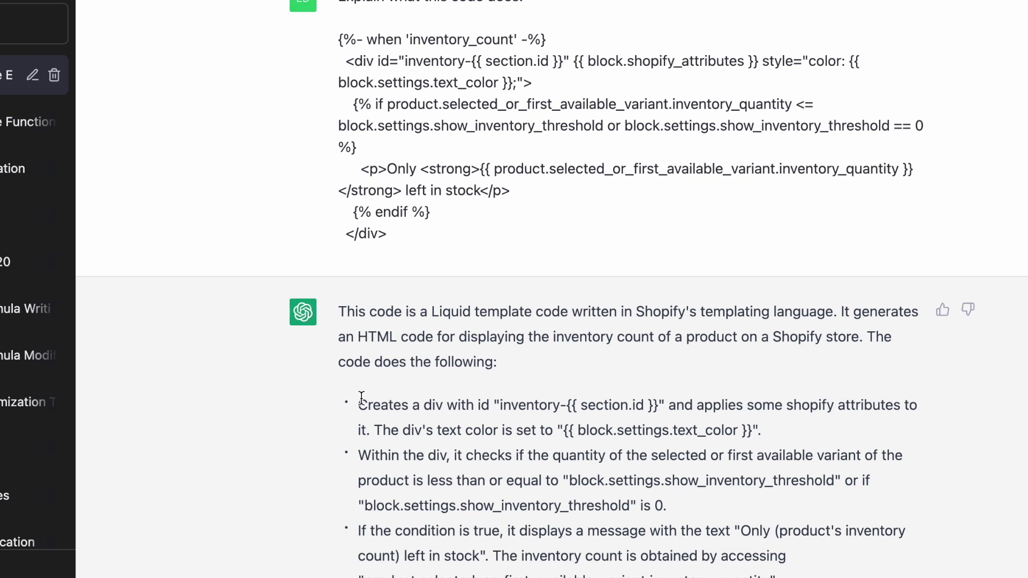
drag(358, 399, 774, 576)
click(774, 575)
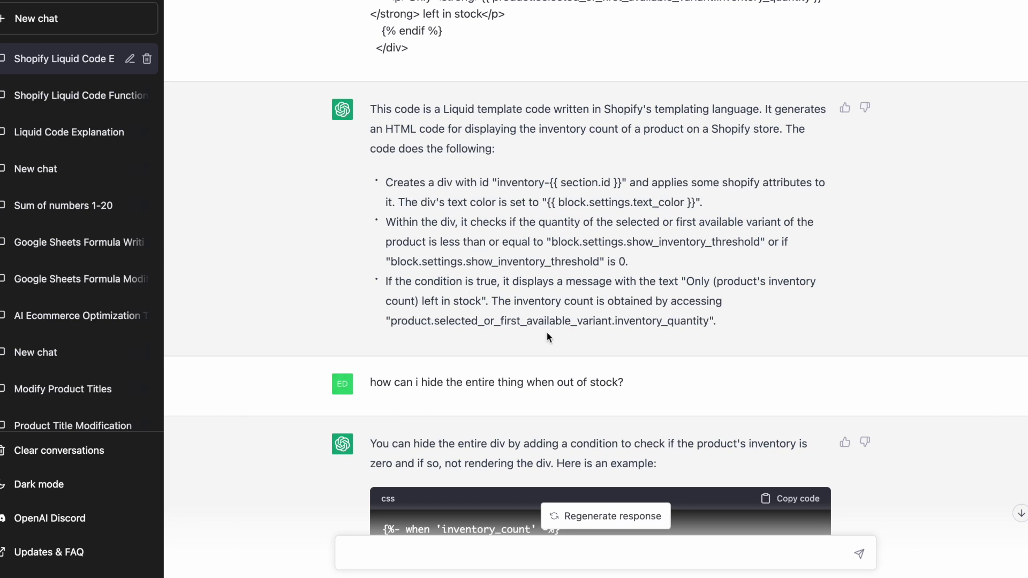
scroll(403, 214, down, 3)
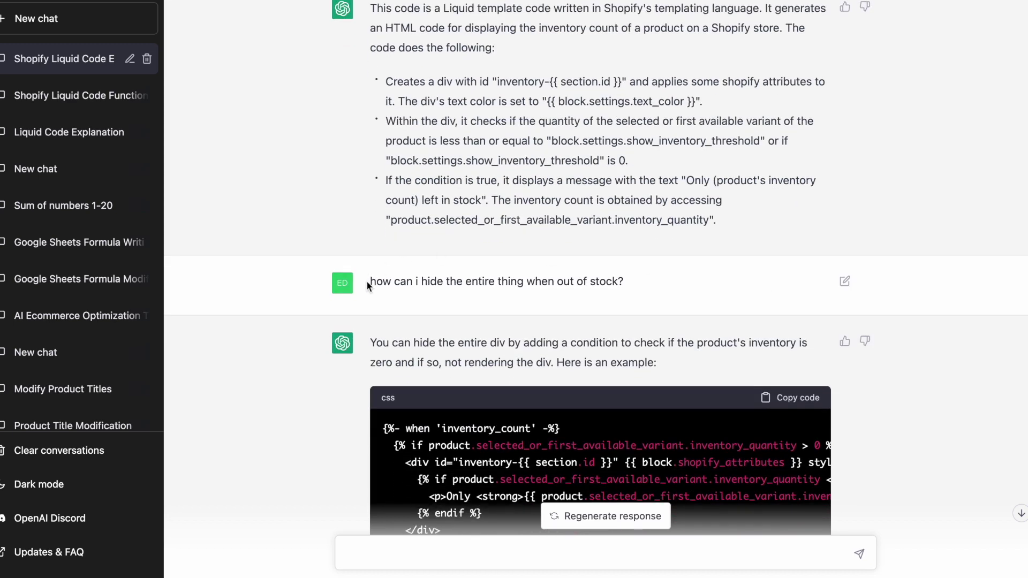
drag(368, 286, 732, 285)
click(679, 292)
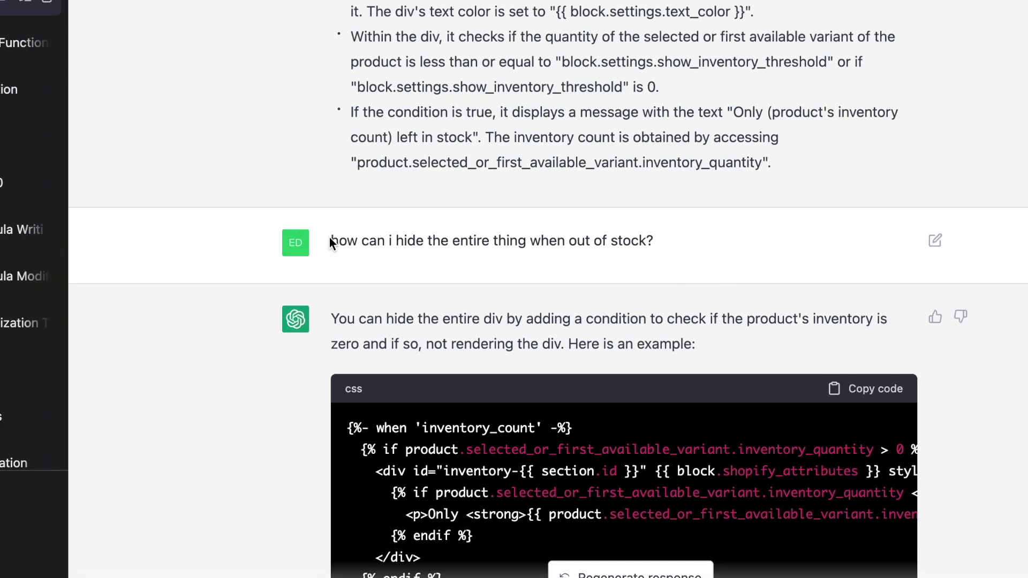
drag(368, 282, 565, 281)
drag(579, 240, 662, 258)
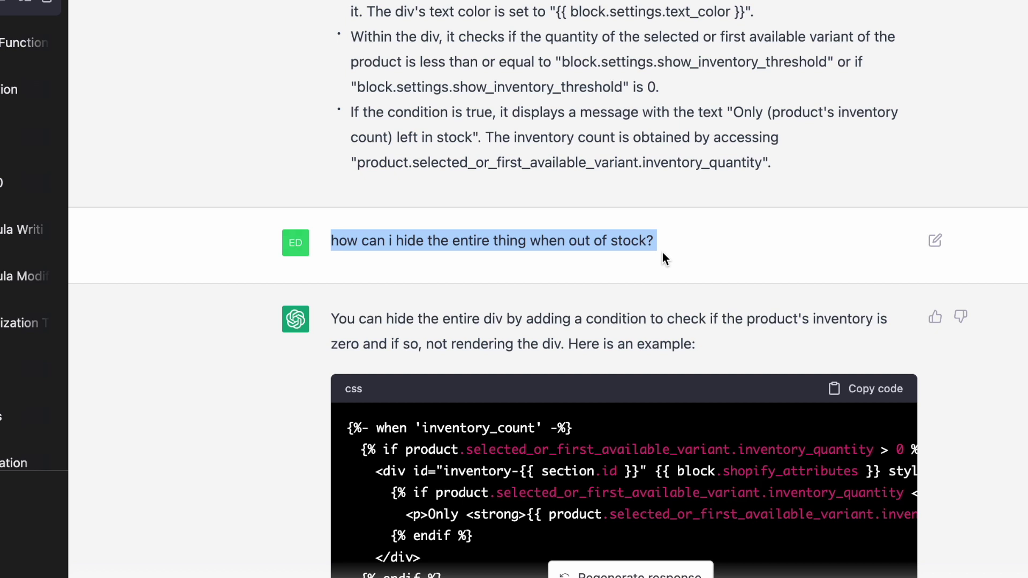
click(663, 252)
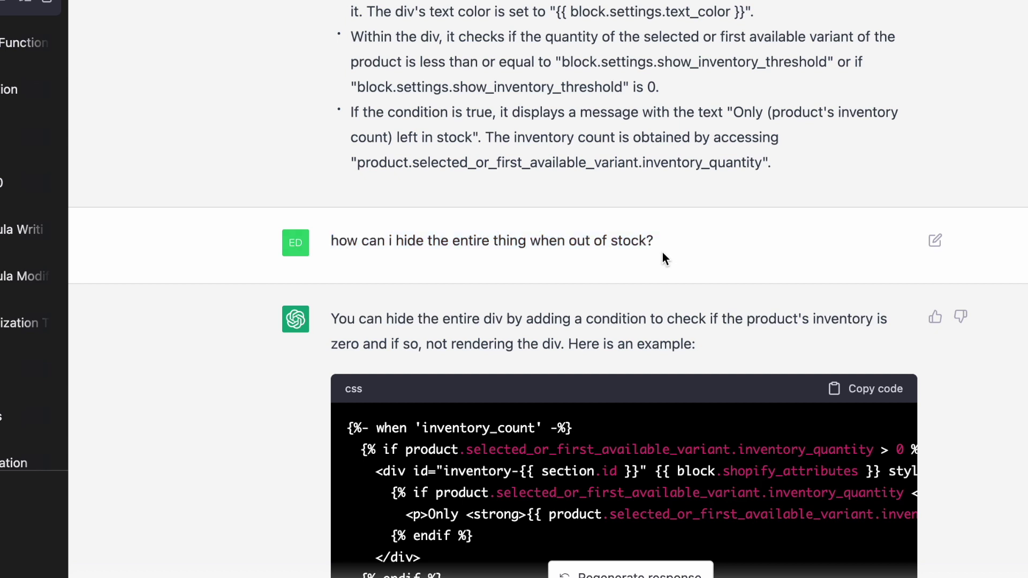
scroll(663, 252, down, 5)
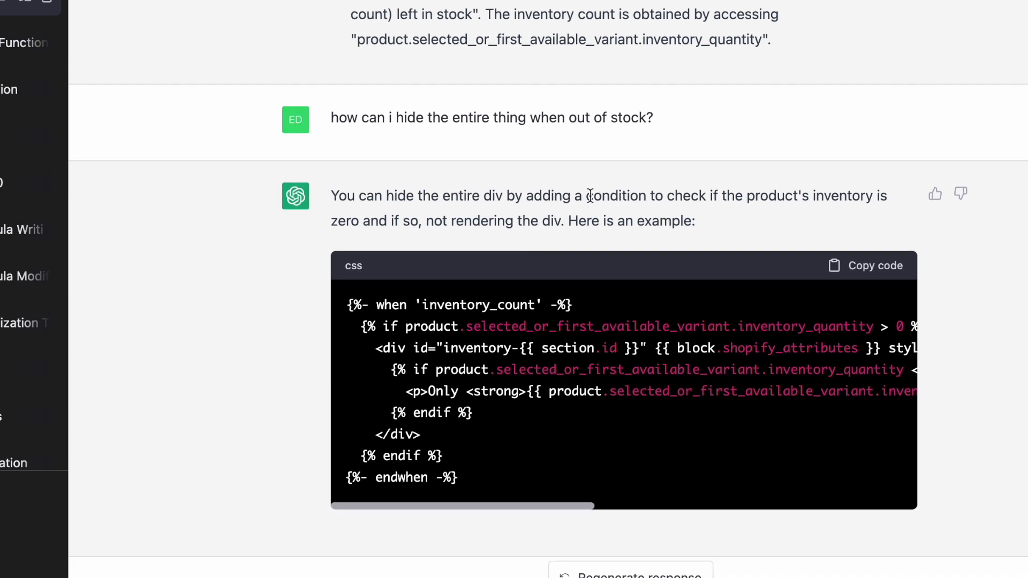
drag(586, 196, 520, 229)
click(519, 235)
drag(361, 326, 586, 326)
click(544, 326)
drag(382, 326, 444, 326)
click(445, 326)
drag(730, 323, 858, 324)
scroll(835, 325, right, 3)
click(796, 324)
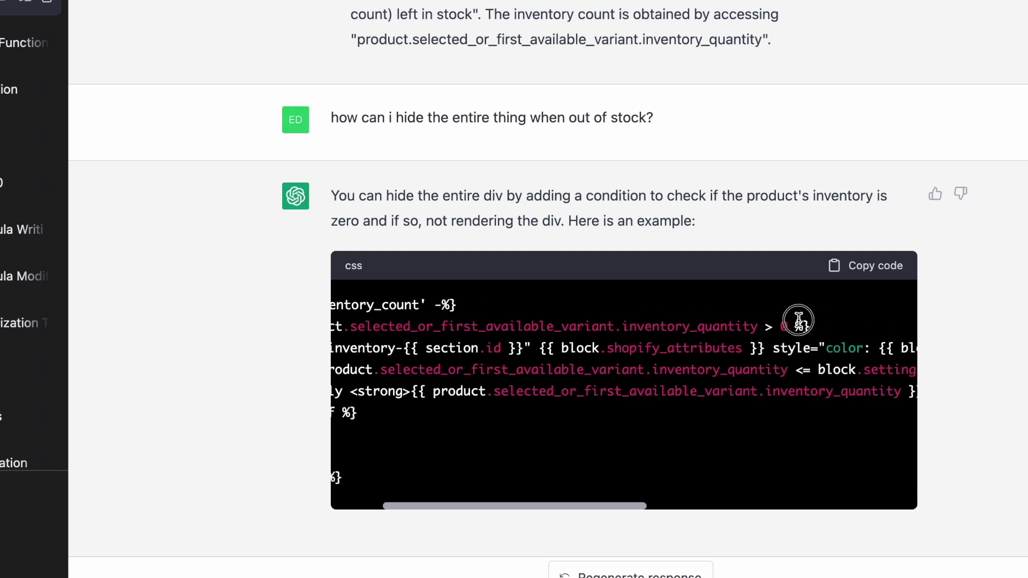
scroll(796, 323, left, 3)
drag(375, 348, 547, 428)
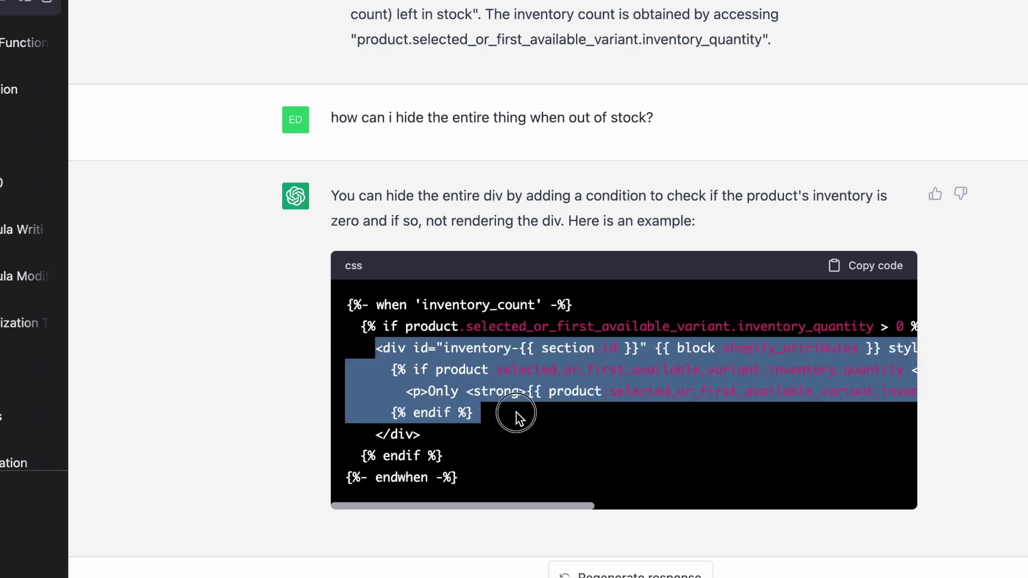
click(545, 422)
drag(362, 326, 589, 466)
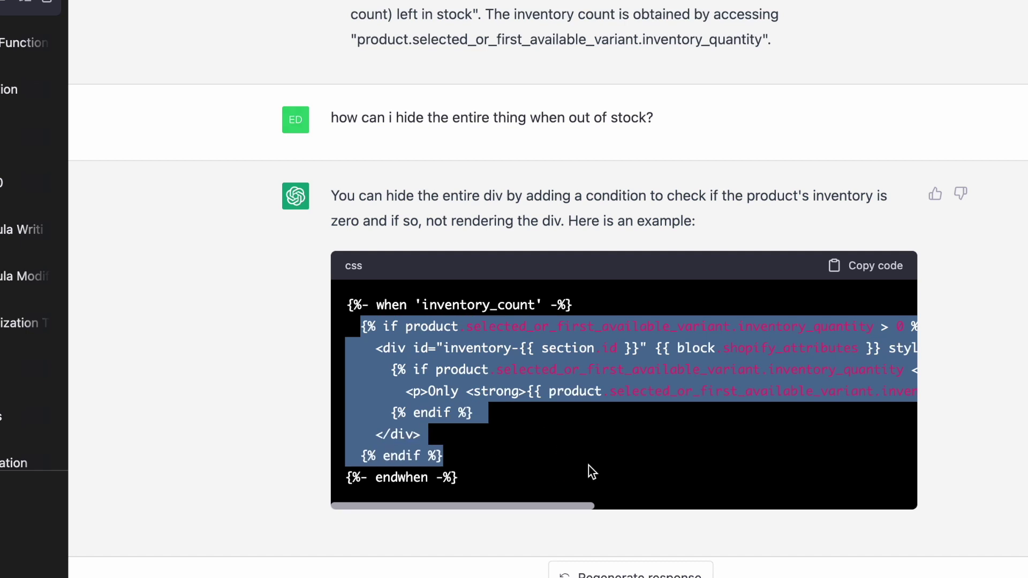
click(627, 445)
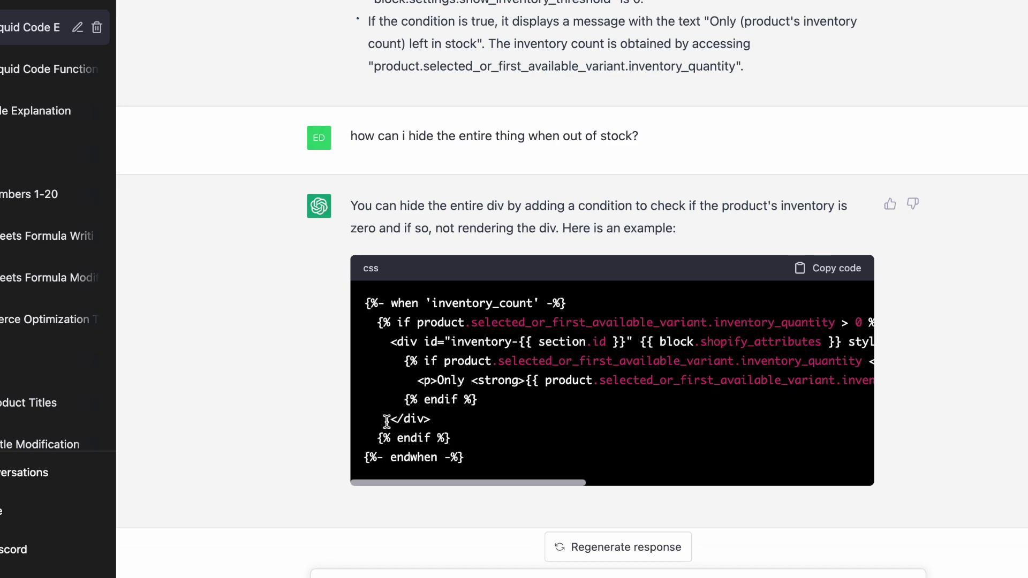
drag(367, 456, 478, 460)
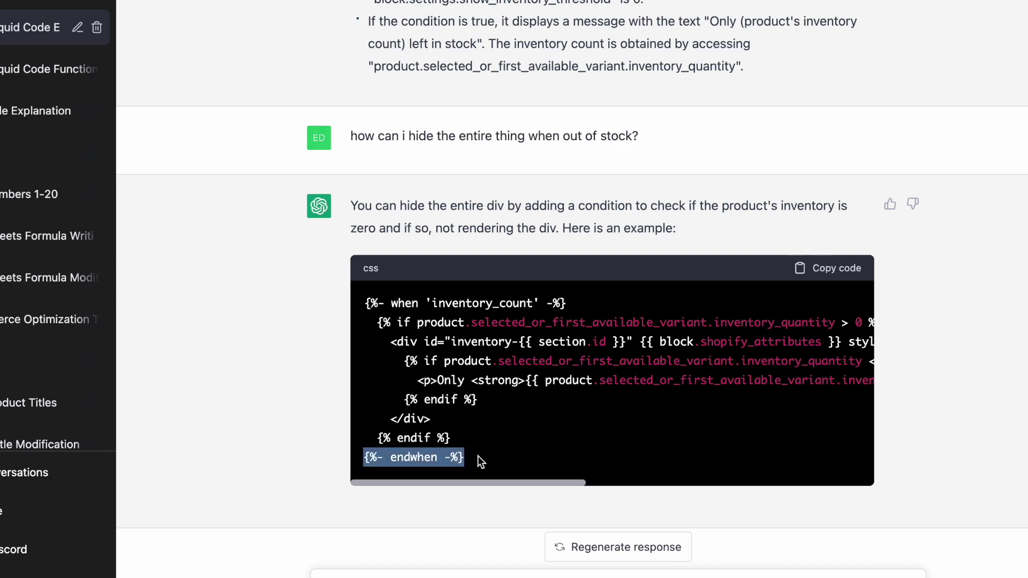
scroll(478, 455, up, 8)
drag(347, 24, 576, 25)
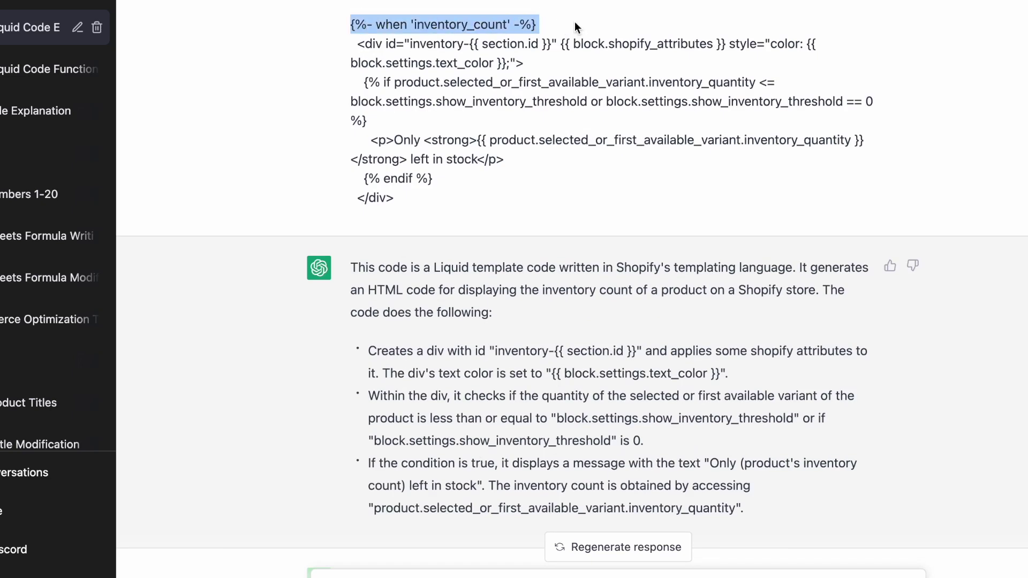
scroll(468, 223, down, 9)
drag(469, 425, 349, 426)
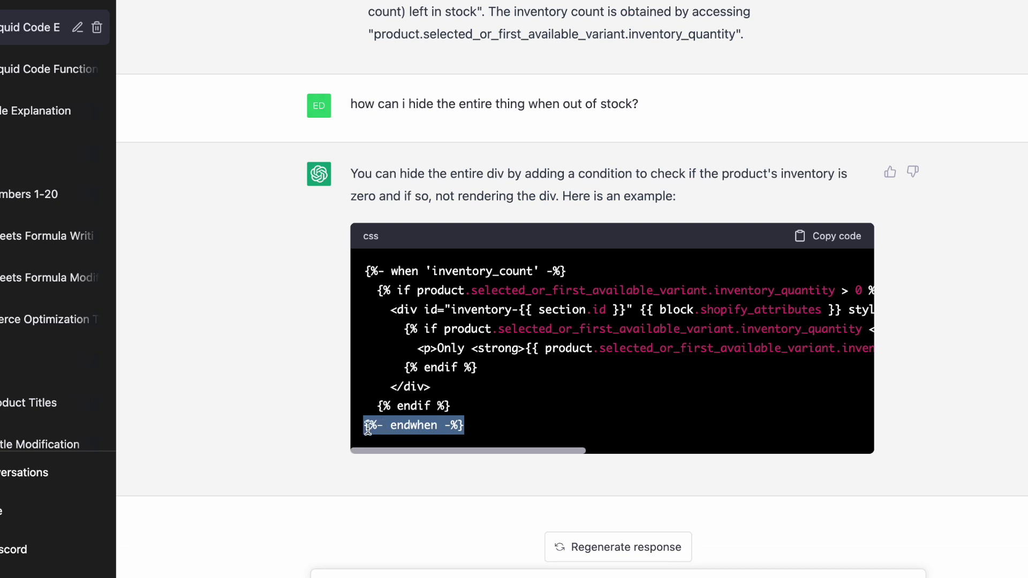
drag(363, 426, 496, 428)
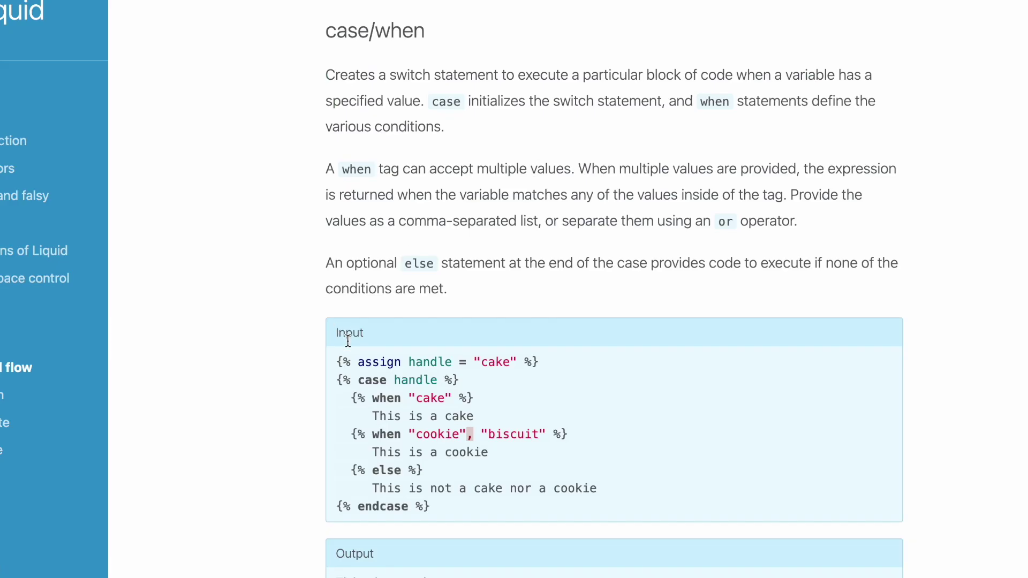
drag(338, 380, 471, 381)
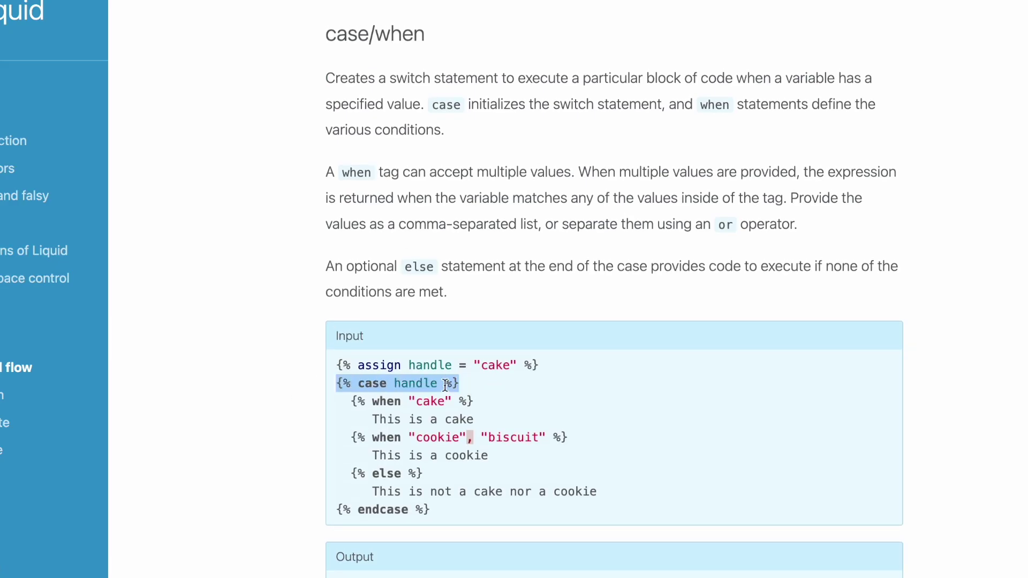
drag(372, 401, 486, 401)
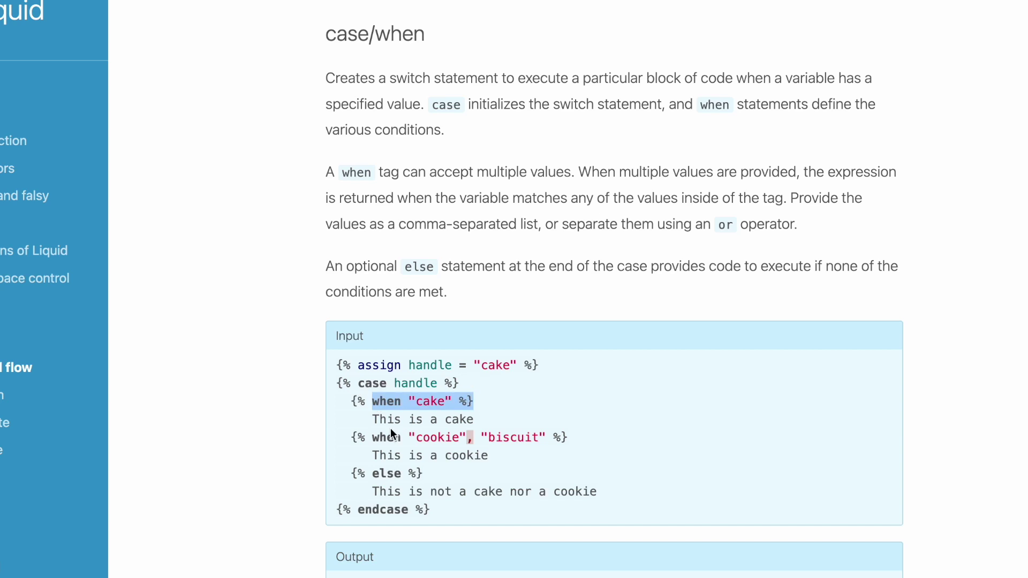
drag(372, 438, 491, 436)
drag(368, 474, 549, 476)
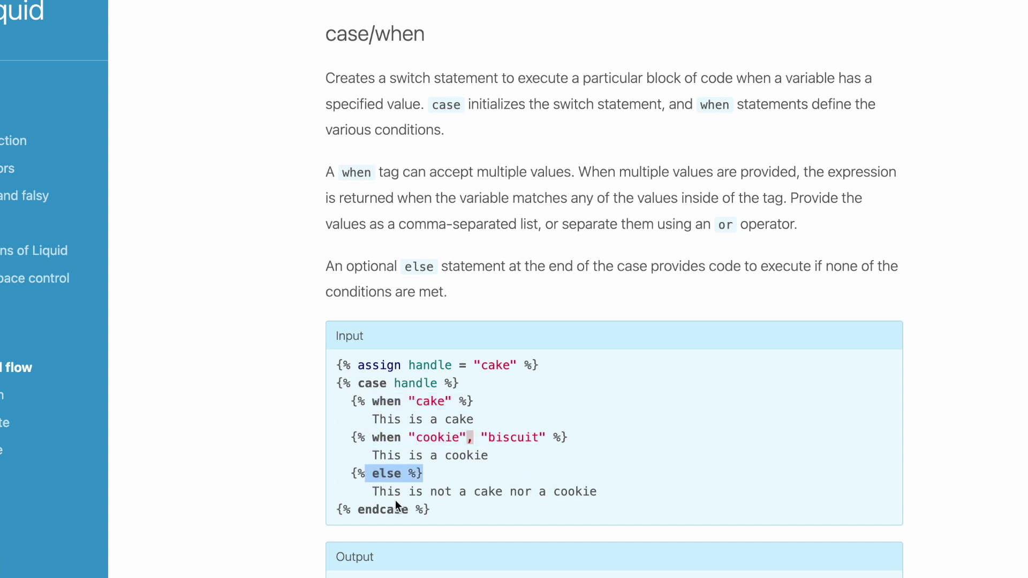
drag(337, 509, 456, 509)
click(456, 510)
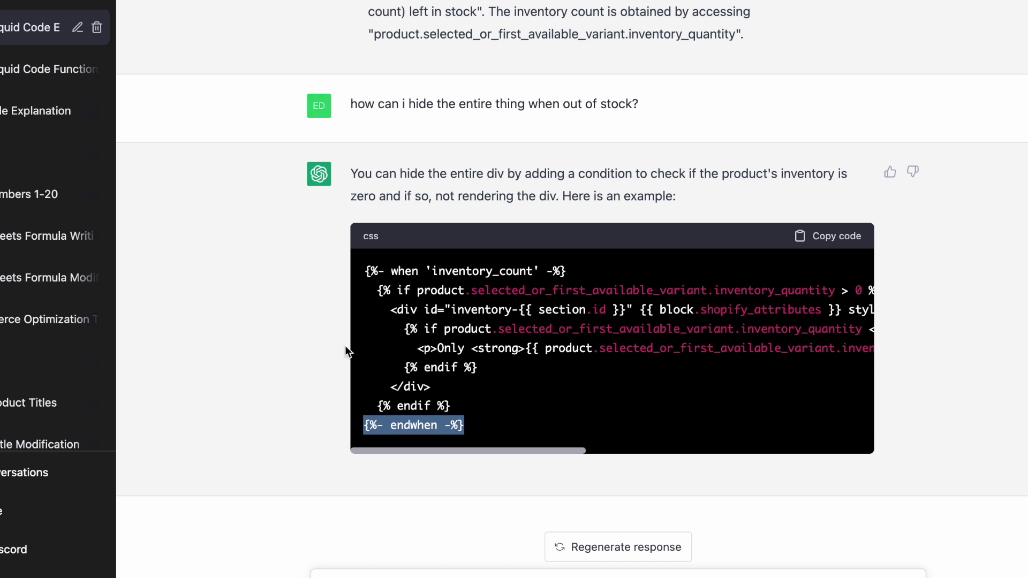
- Look over the endwhen and div tags in ChatGPT's out-of-stock Liquid code
click(256, 361)
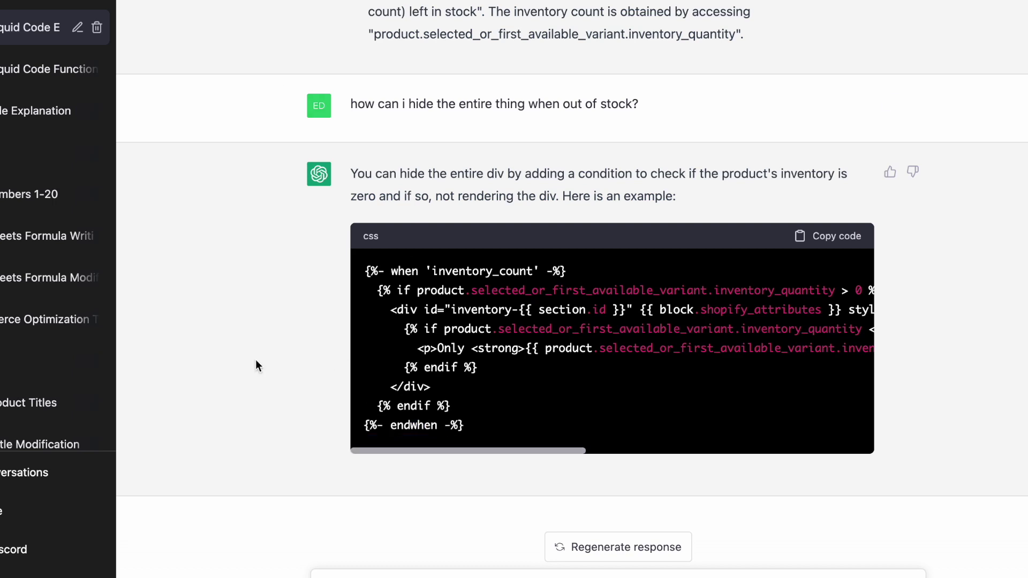
drag(422, 316, 386, 316)
click(387, 316)
scroll(253, 356, up, 1)
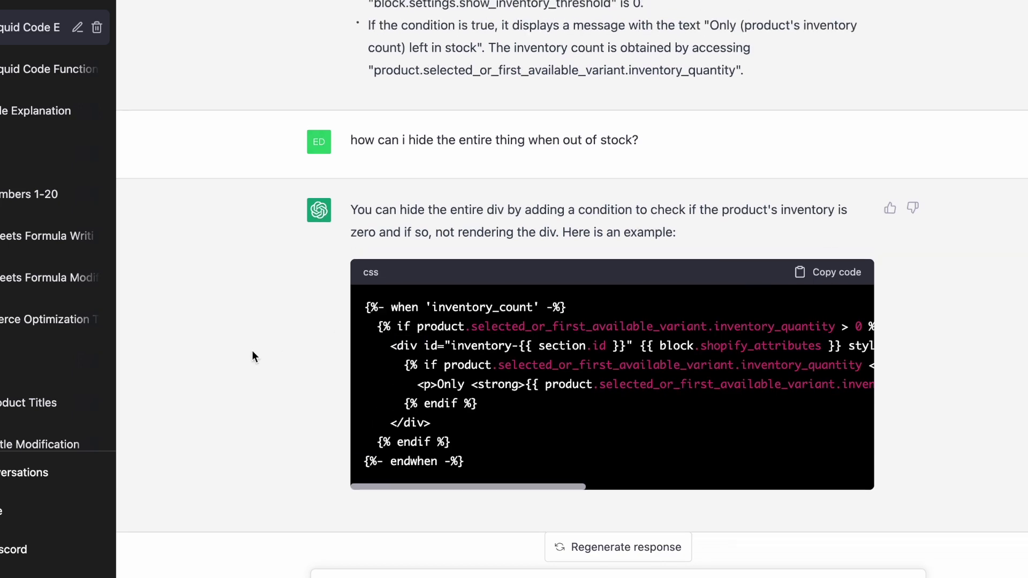
scroll(252, 352, up, 8)
scroll(251, 356, down, 9)
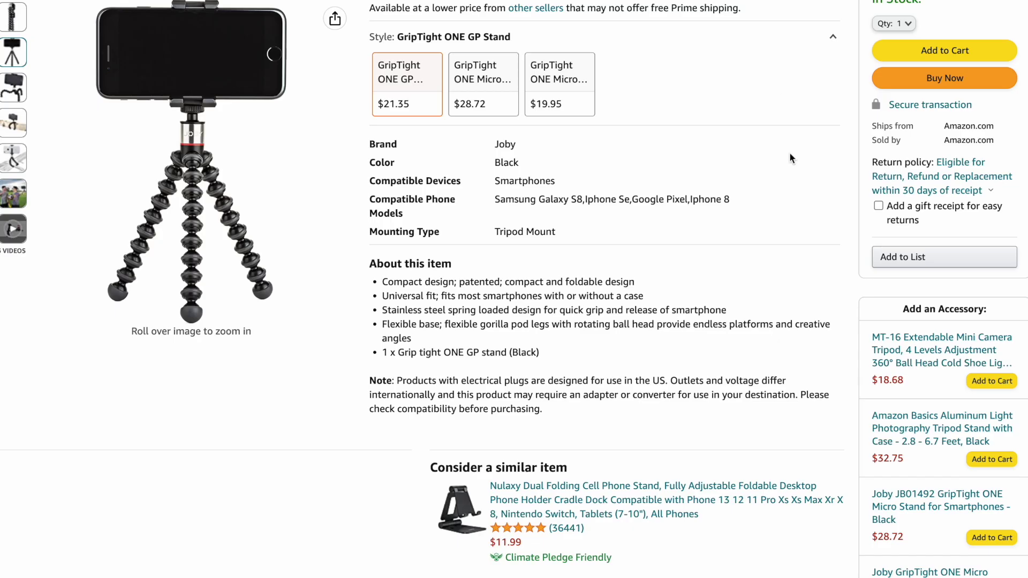
- Copy the Amazon listing's spec rows, from Brand Joby, through all the About this item bullets
scroll(792, 155, up, 1)
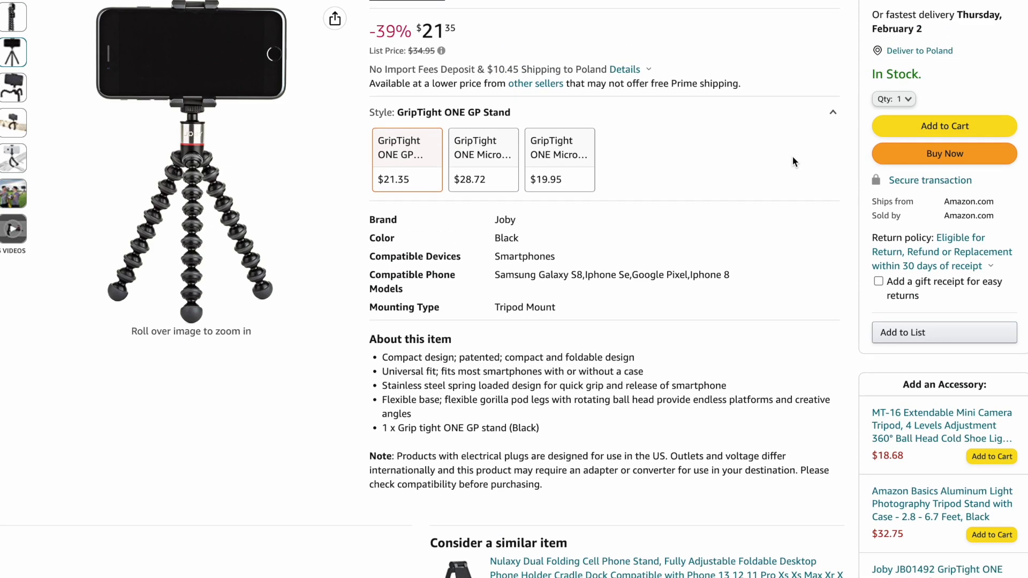
scroll(792, 161, up, 4)
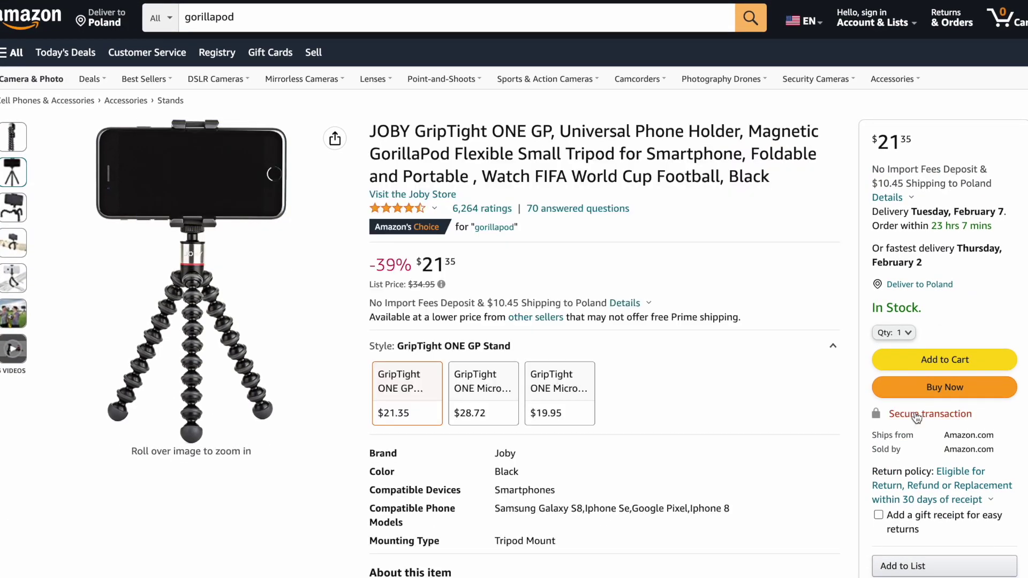
scroll(759, 434, down, 2)
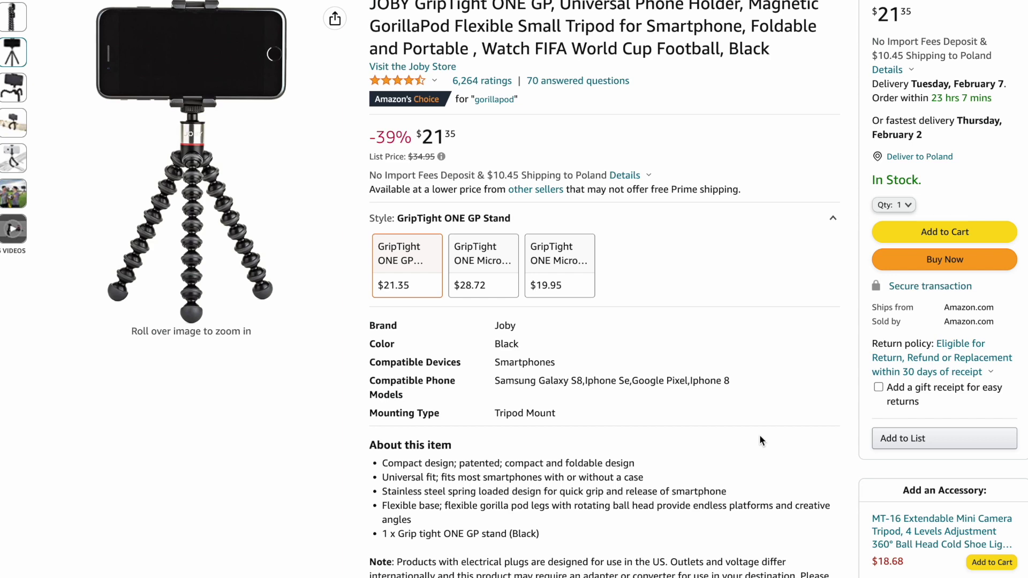
scroll(760, 441, down, 2)
drag(484, 248, 757, 252)
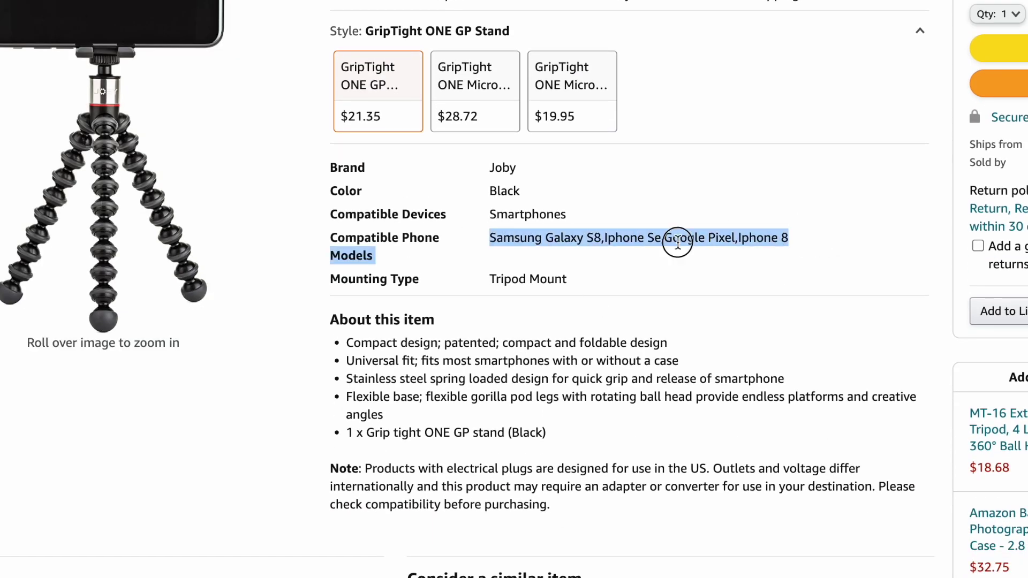
click(482, 276)
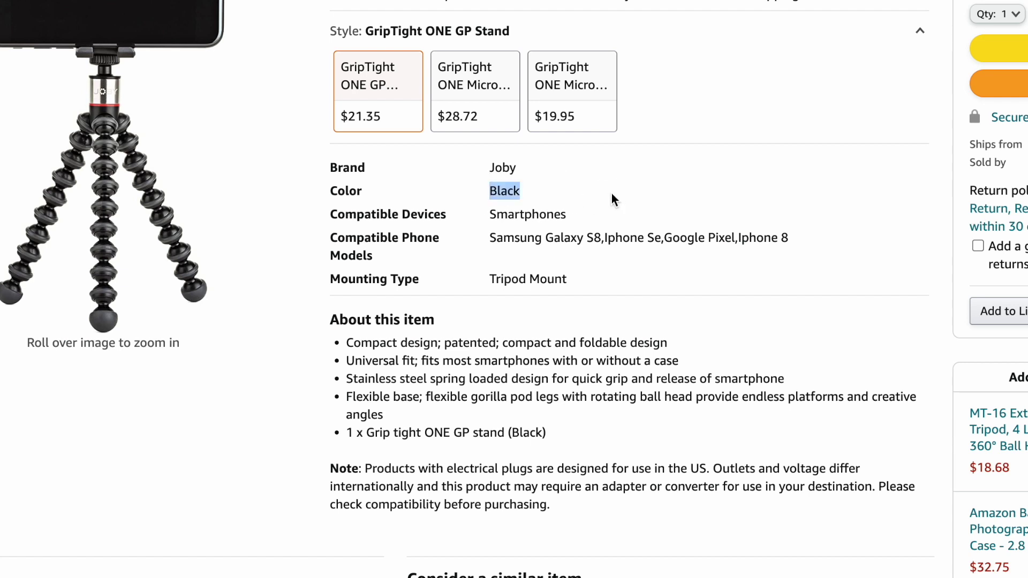
drag(482, 172, 649, 172)
click(581, 216)
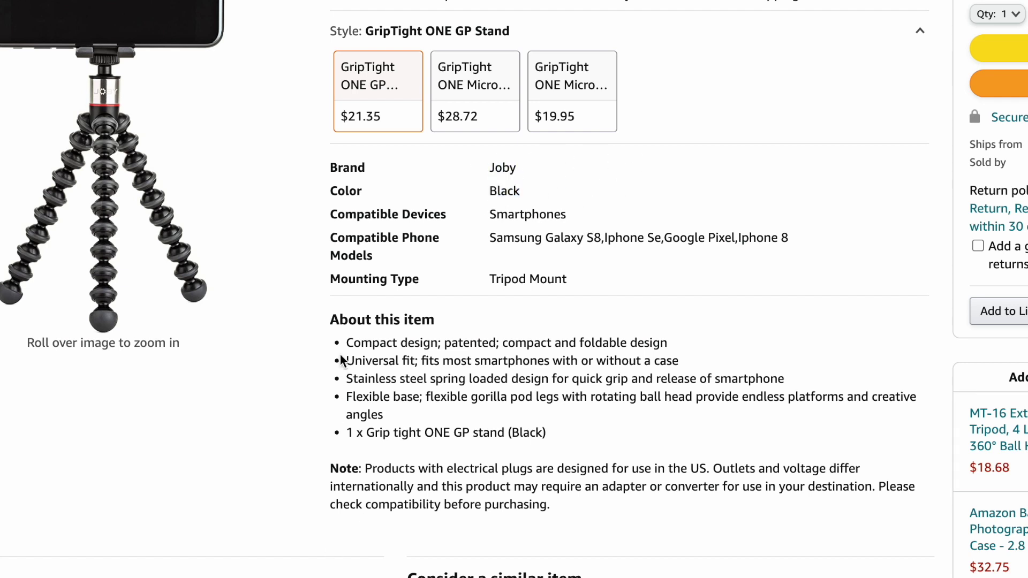
drag(328, 339, 608, 420)
click(584, 444)
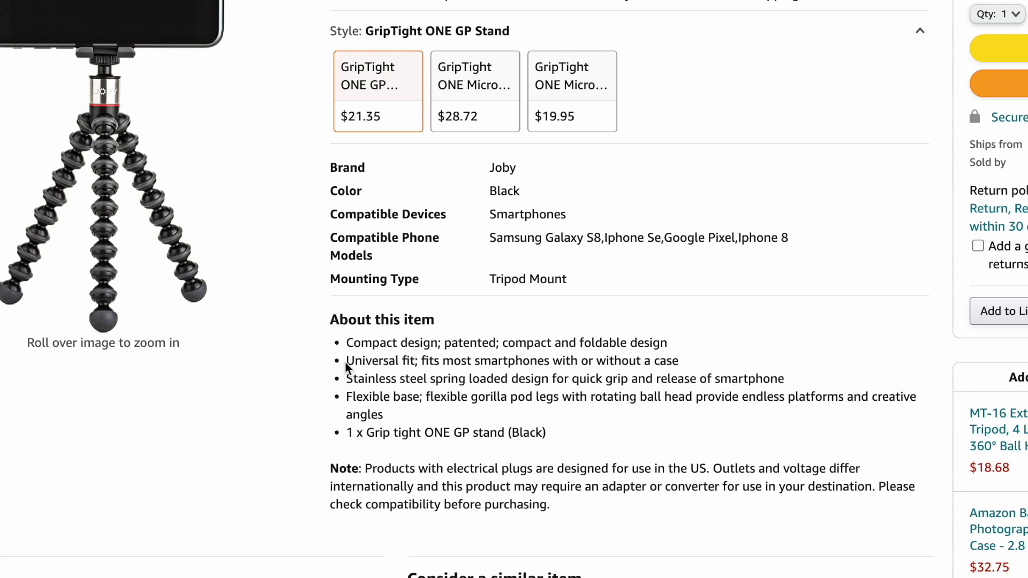
drag(331, 165, 639, 432)
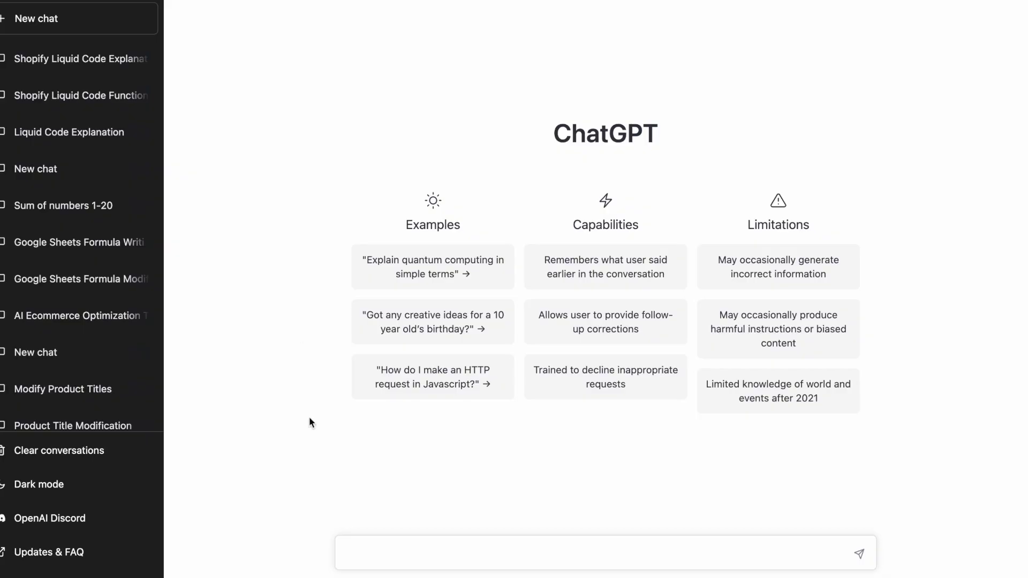
- Paste the copied specs into the ChatGPT prompt and delete the 'About this item' line
key(ctrl+v)
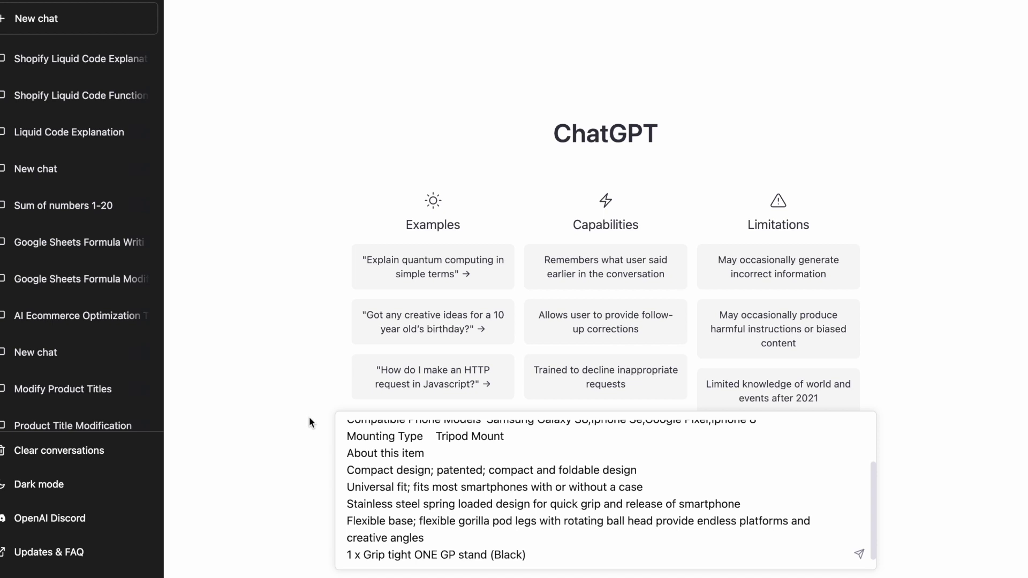
triple_click(440, 452)
key(BackSpace)
key(BackSpace)
- Add a 'Title' line holding the Amazon product title at the top, with empty lines above
key(super+Up)
text(Tit)
key(BackSpace)
text(t)
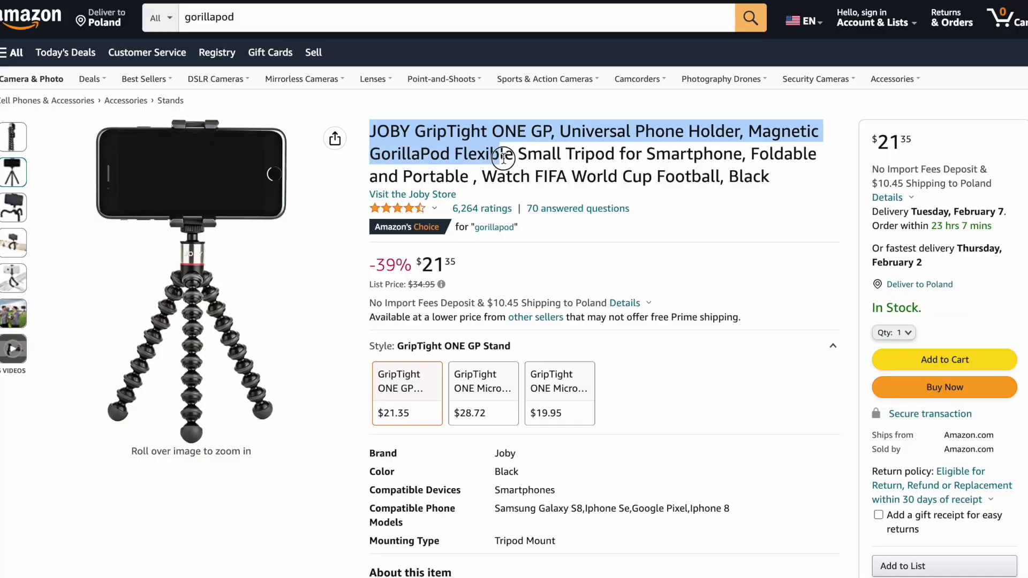
drag(503, 158, 468, 173)
key(super+c)
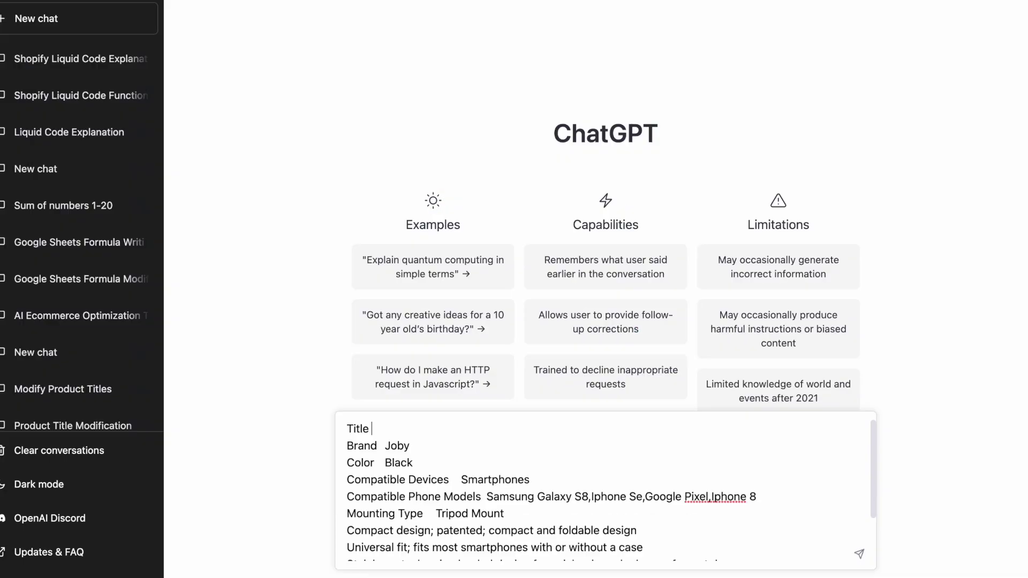
key(BackSpace)
key(super+v)
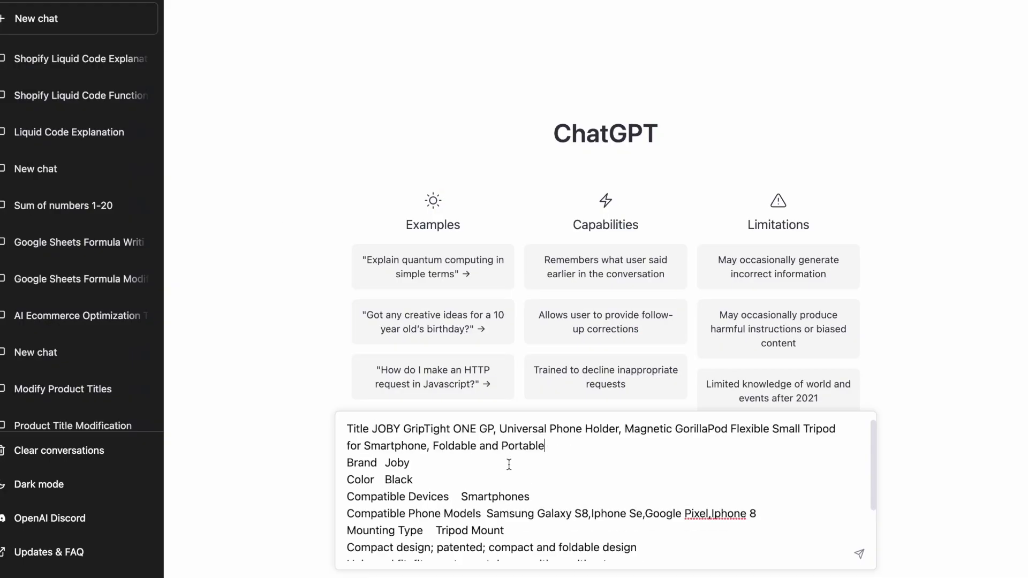
key(shift+Return)
key(shift+Return)
key(Up)
key(Up)
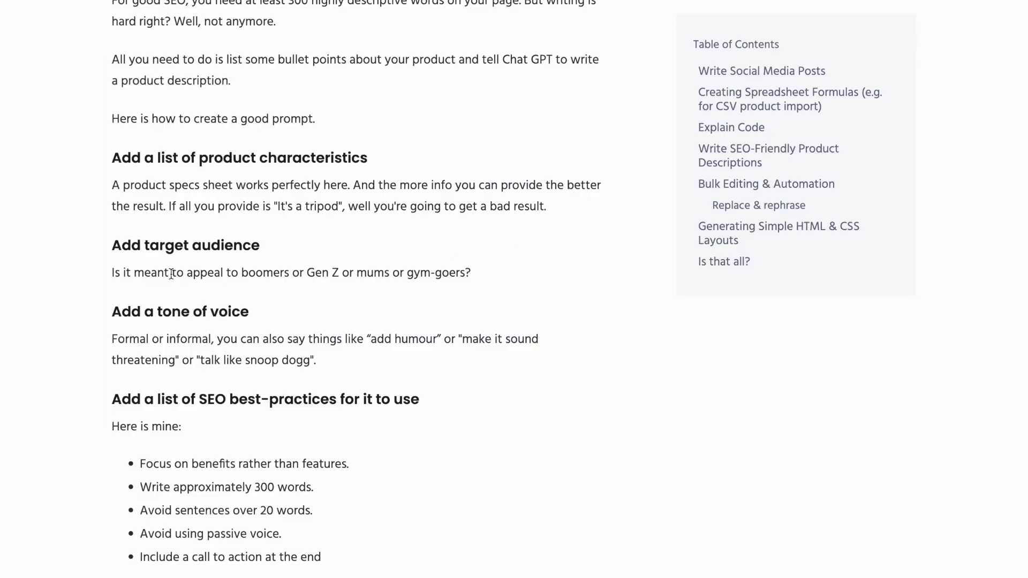
- Read the blog's tips on adding a target audience, tone of voice and SEO best practices
drag(112, 244, 386, 247)
click(322, 252)
drag(111, 311, 339, 316)
click(319, 320)
scroll(320, 321, down, 4)
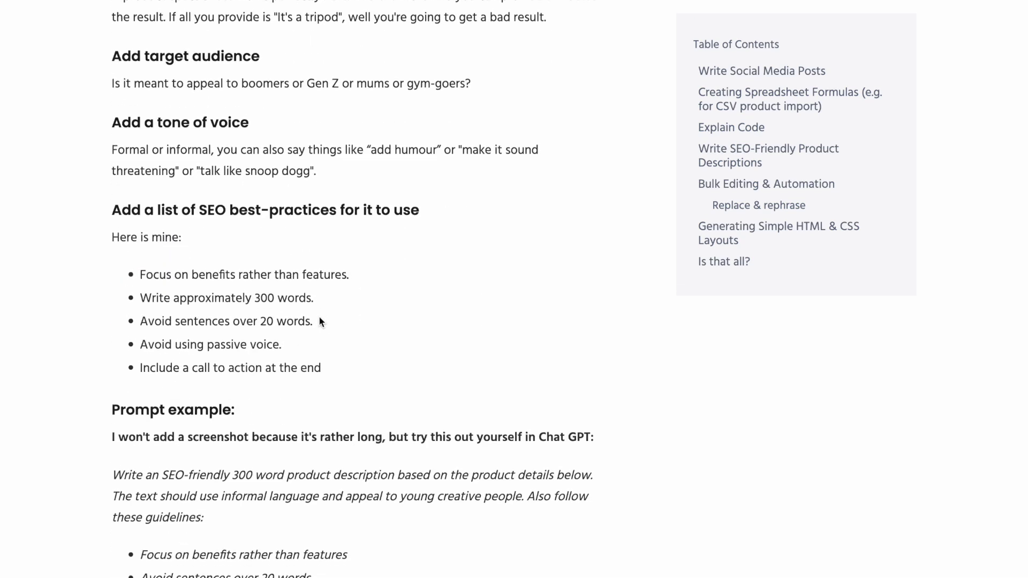
drag(159, 170, 431, 169)
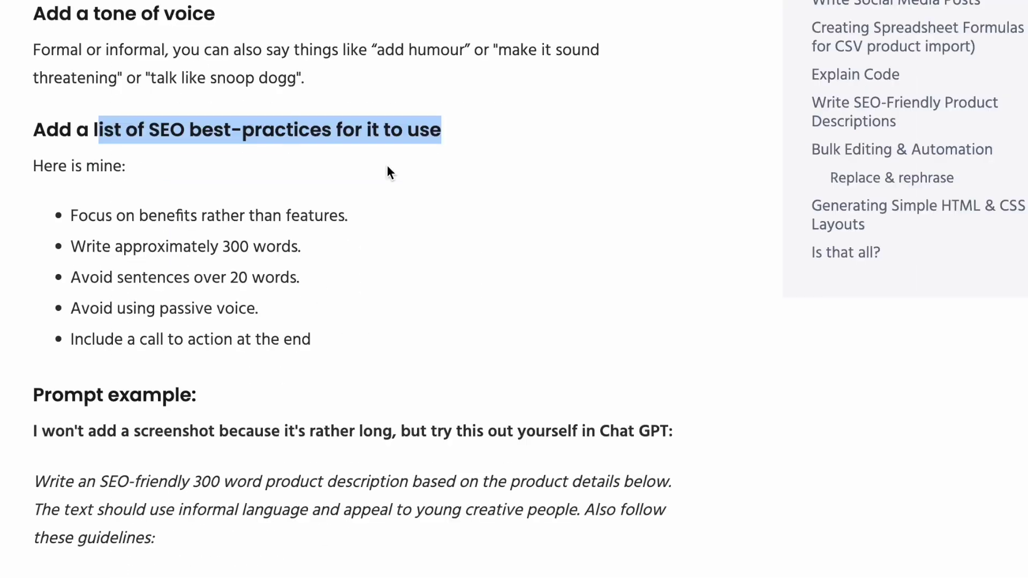
click(436, 196)
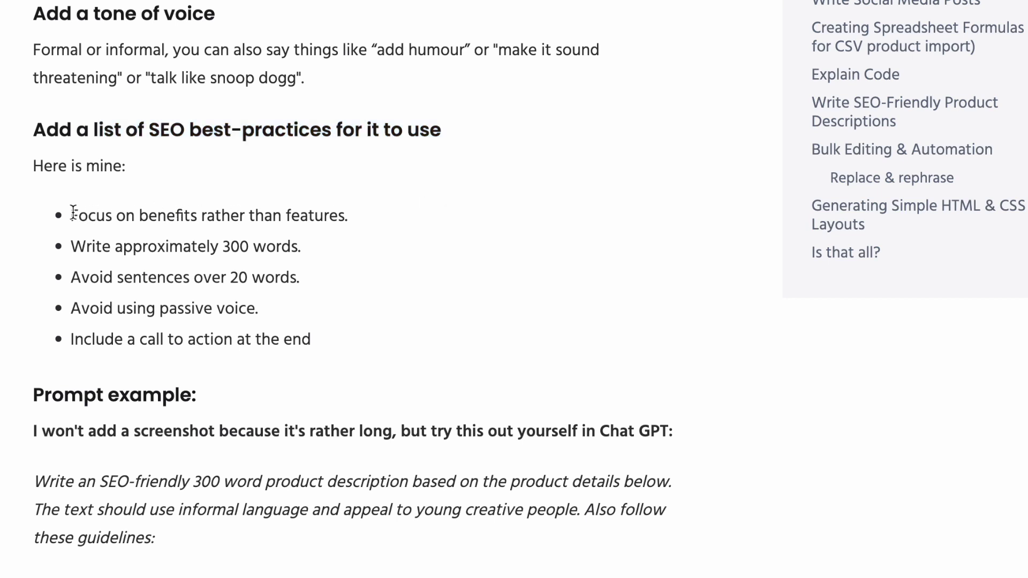
- Go through the guidelines: focus on benefits, about 300 words, short sentences, no passive voice, call to action
drag(72, 215, 390, 213)
click(325, 205)
triple_click(378, 202)
click(363, 223)
drag(70, 245, 302, 256)
drag(81, 278, 307, 279)
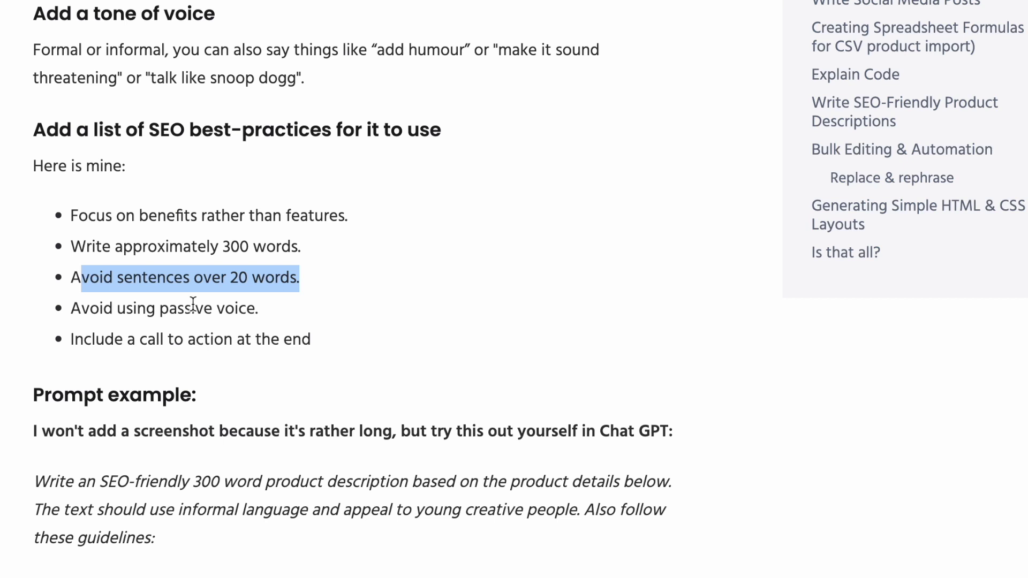
drag(81, 308, 435, 311)
click(298, 304)
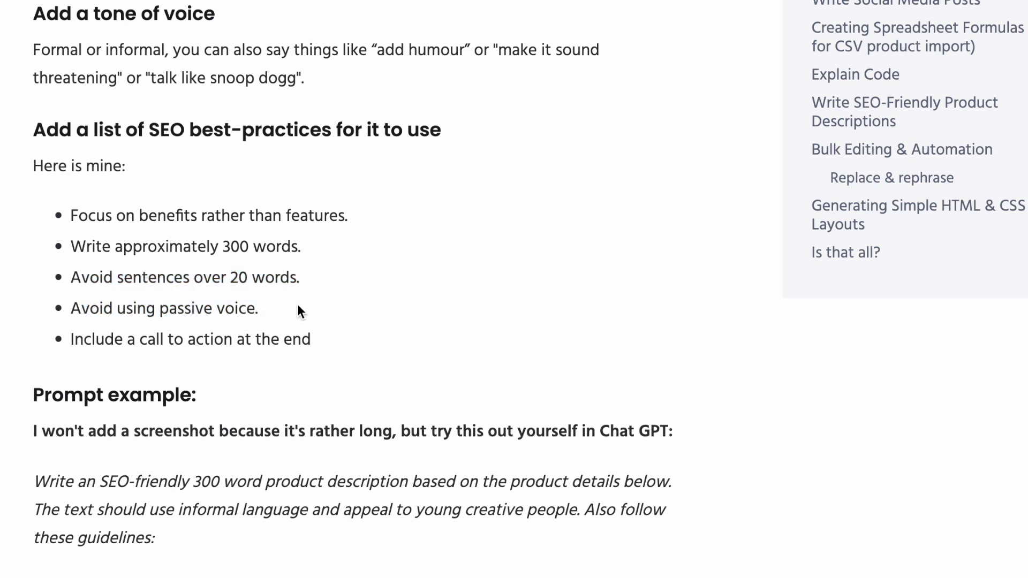
drag(115, 339, 347, 336)
click(315, 343)
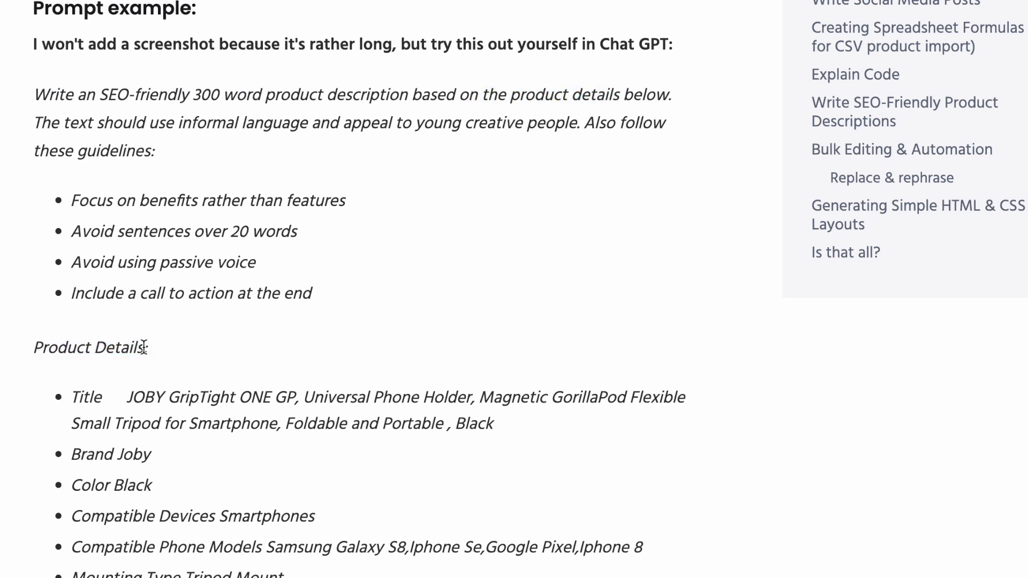
- Copy the example prompt from 'Write an SEO-friendly…' through '1 x Grip tight ONE GP stand (Black)'
scroll(69, 385, down, 3)
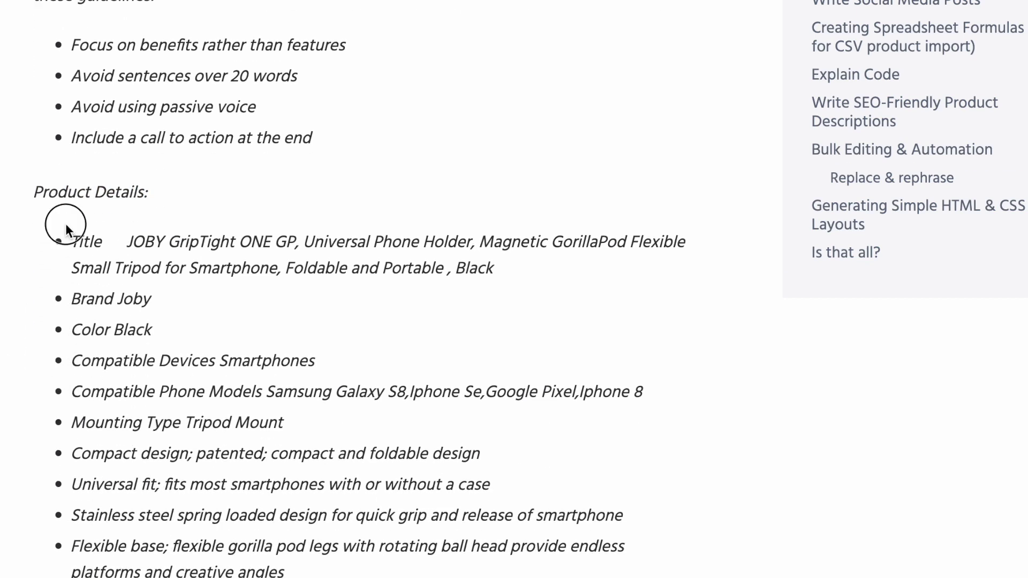
drag(70, 241, 286, 576)
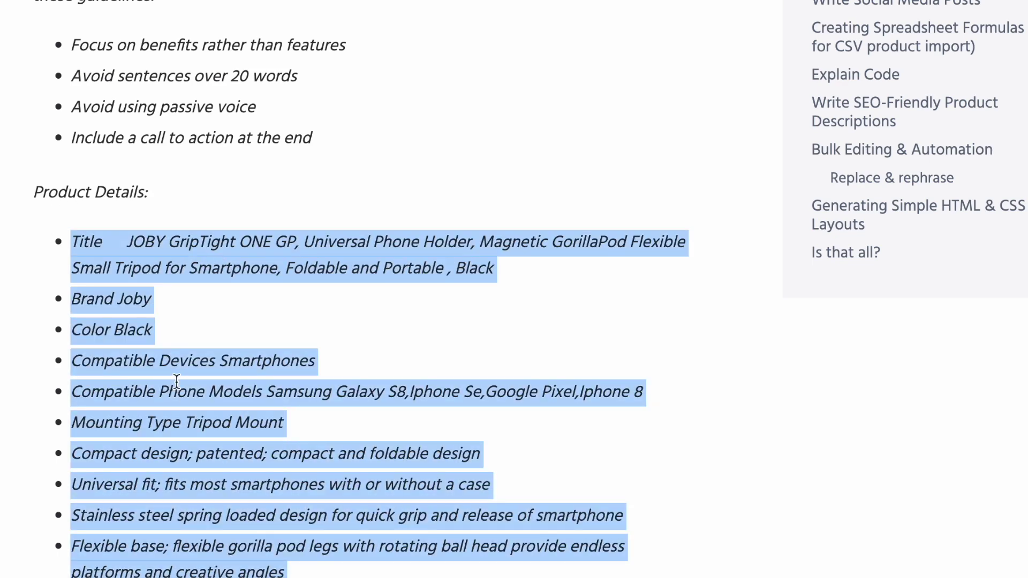
scroll(177, 382, up, 2)
click(54, 109)
drag(33, 75, 155, 107)
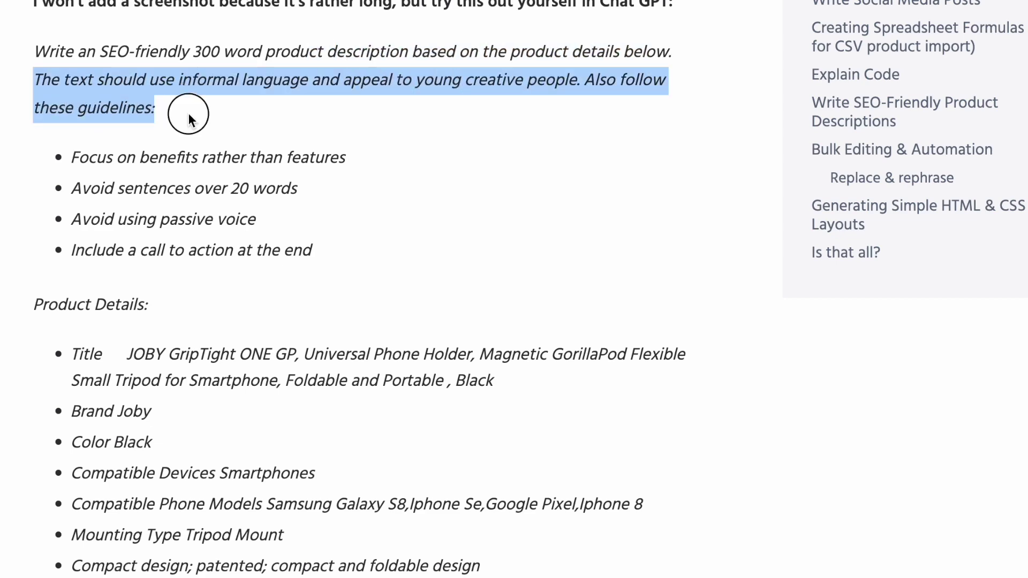
click(188, 113)
drag(79, 134, 341, 461)
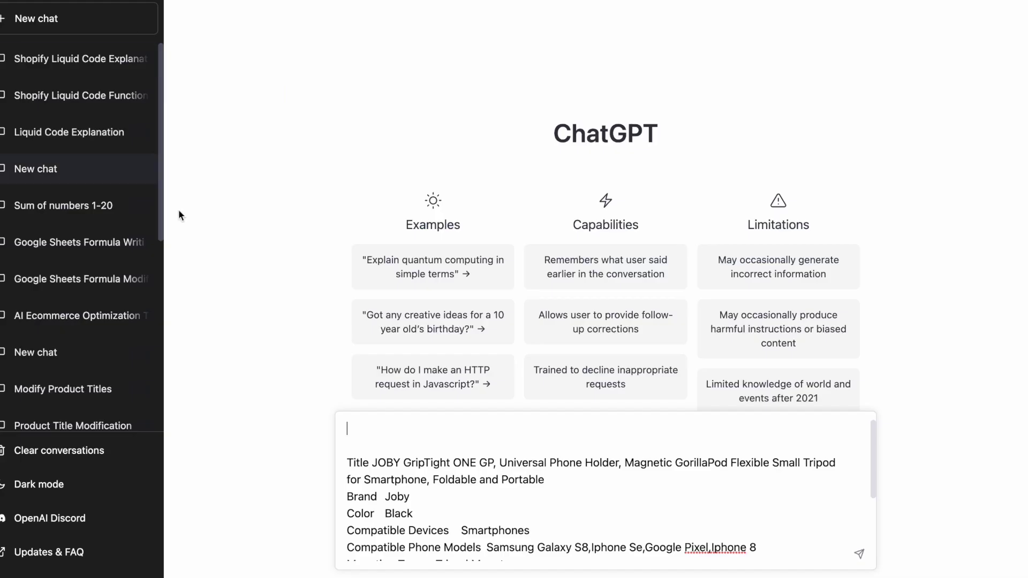
- Replace the ChatGPT prompt with the blog's example prompt and send it
key(ctrl+a)
key(BackSpace)
key(ctrl+v)
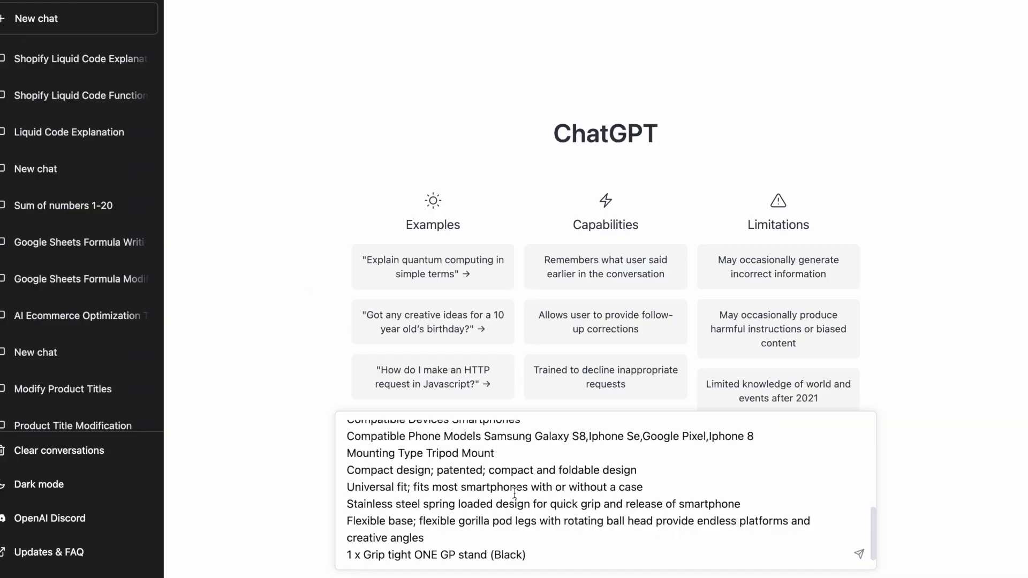
scroll(536, 490, up, 3)
scroll(535, 490, up, 5)
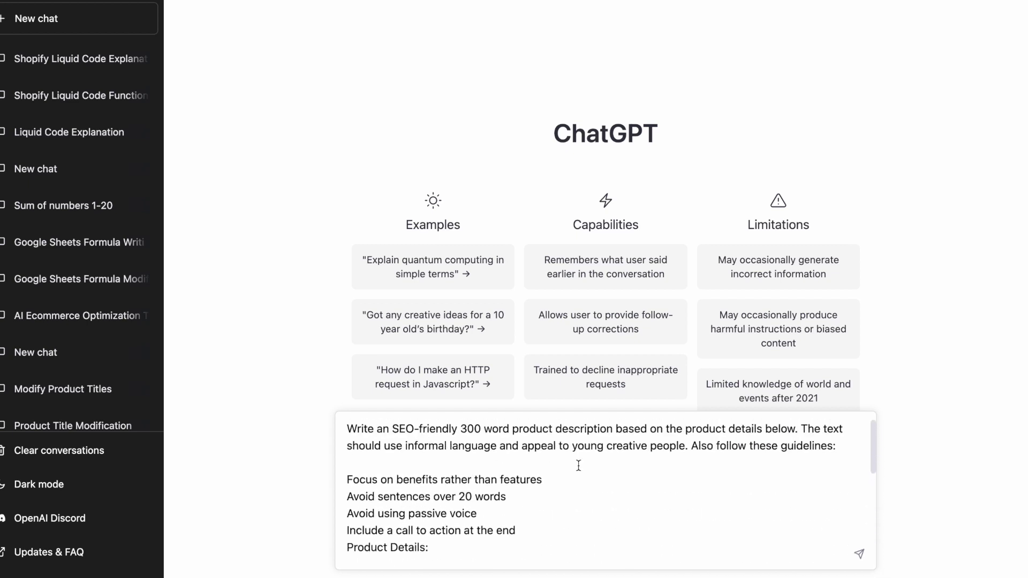
scroll(613, 486, down, 1)
scroll(543, 516, down, 5)
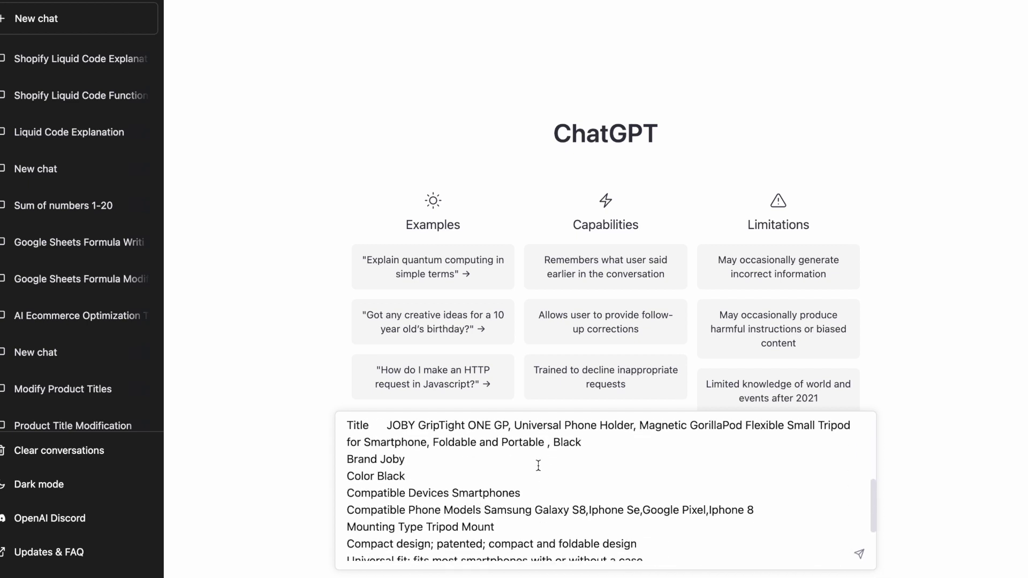
scroll(539, 465, down, 4)
scroll(539, 466, up, 3)
key(Return)
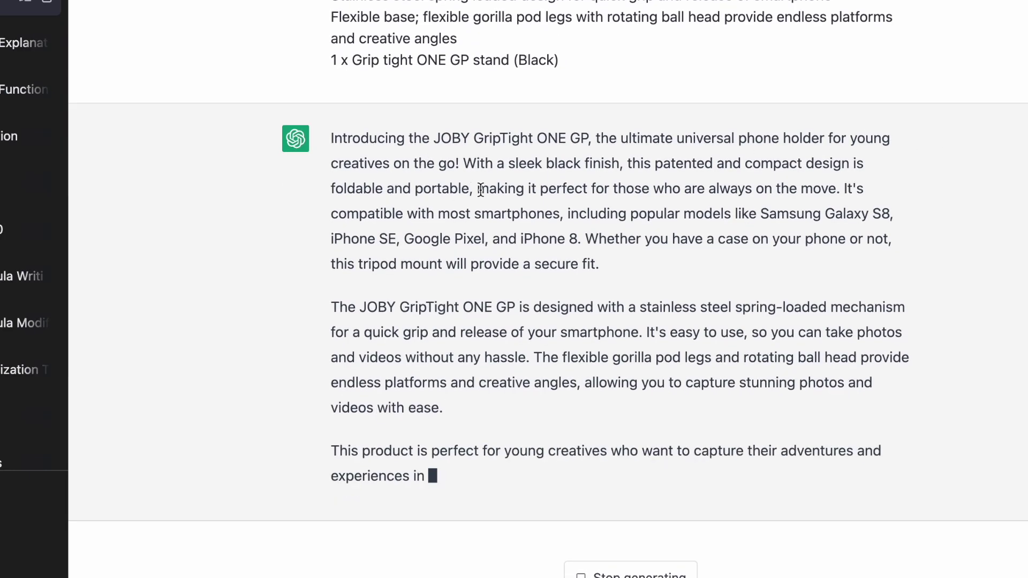
- Review the generated description, from the compatible phone models to the closing call to action
drag(786, 188, 401, 193)
click(745, 155)
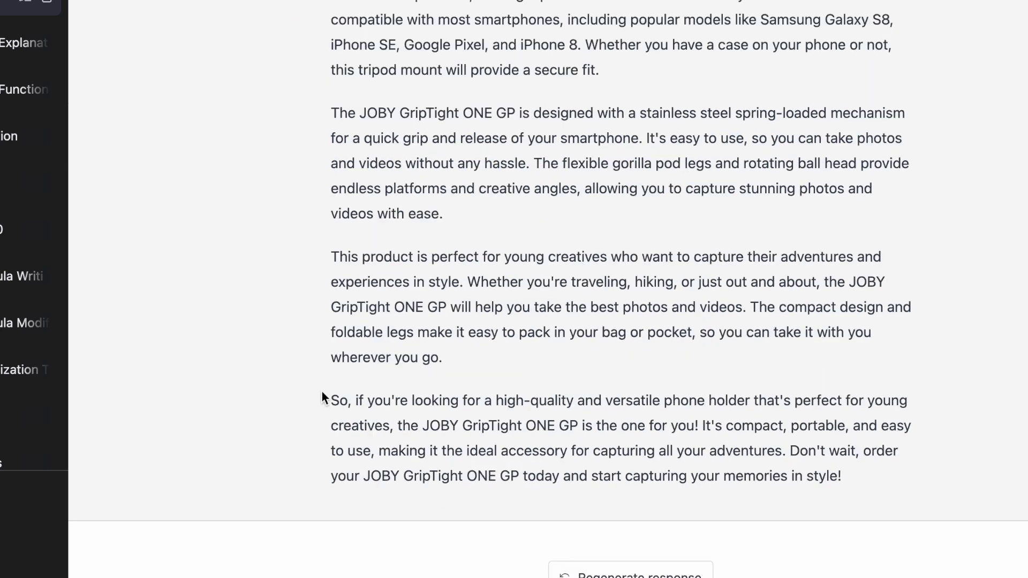
drag(323, 393, 579, 415)
scroll(579, 415, up, 10)
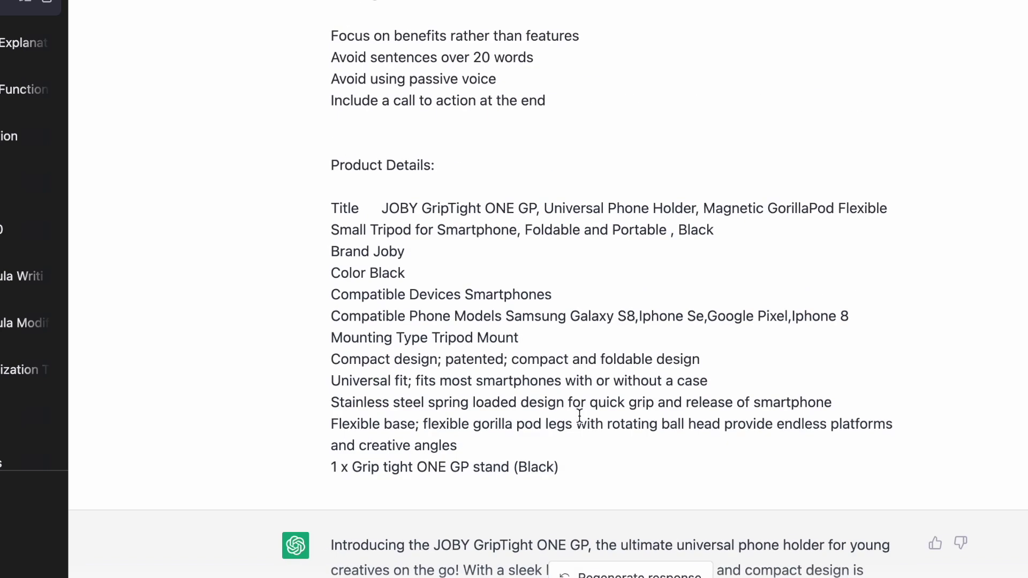
drag(330, 101, 551, 130)
scroll(368, 283, down, 15)
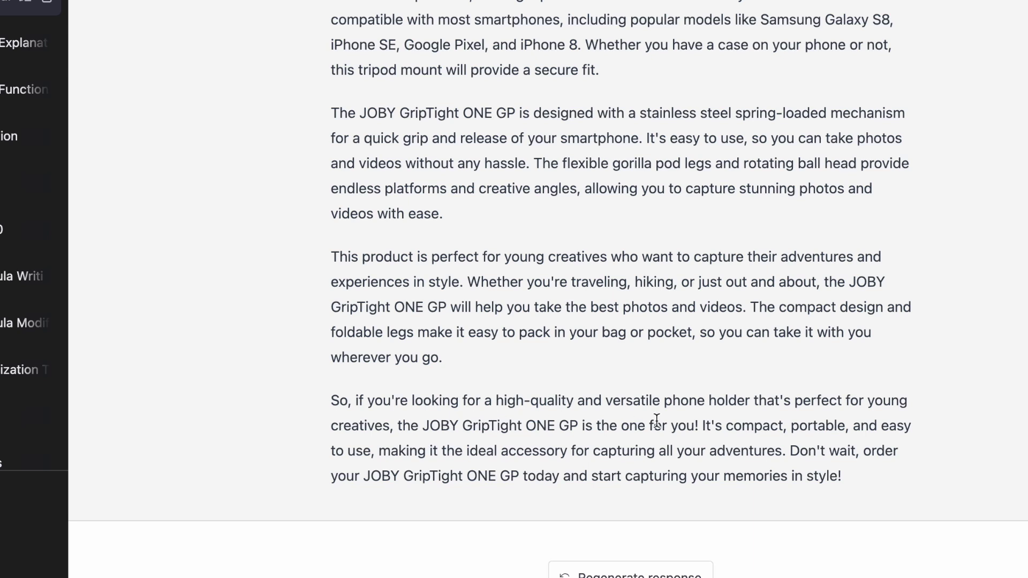
drag(768, 450, 847, 476)
click(701, 461)
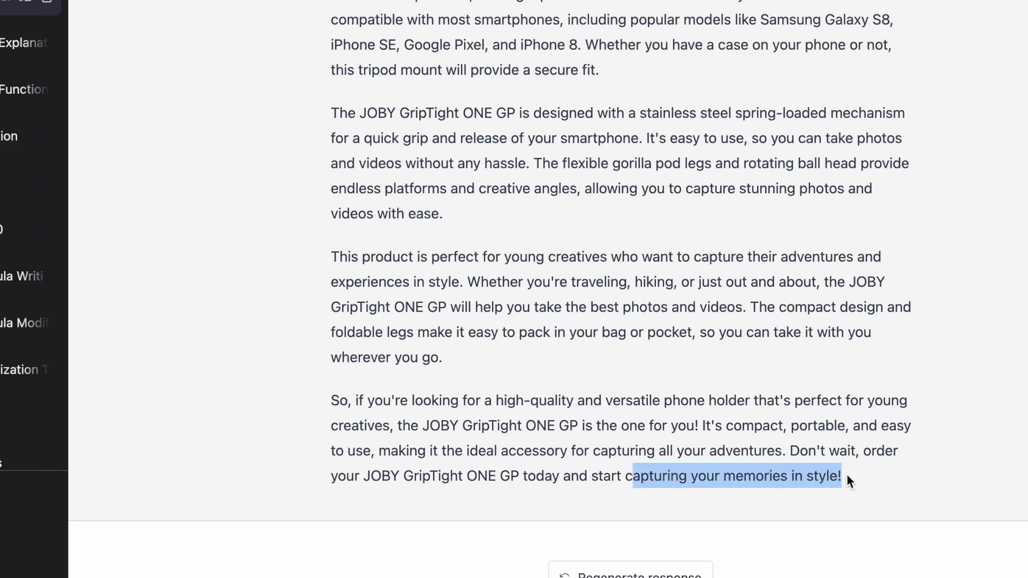
click(851, 476)
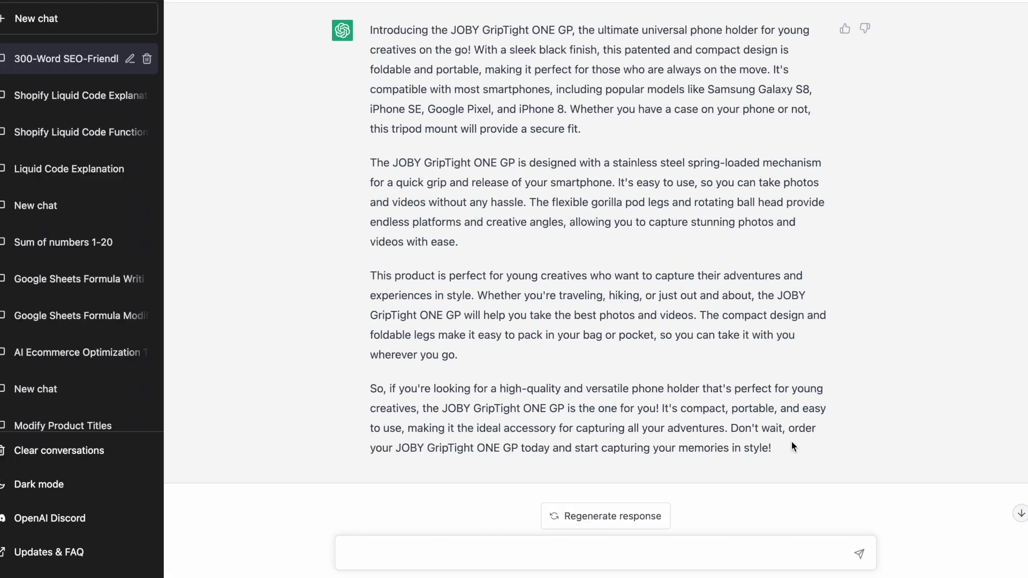
- Copy ChatGPT's JOBY description and paste it over WordCounter's old text, measuring 265 words
drag(369, 25, 839, 460)
key(ctrl+c)
click(832, 438)
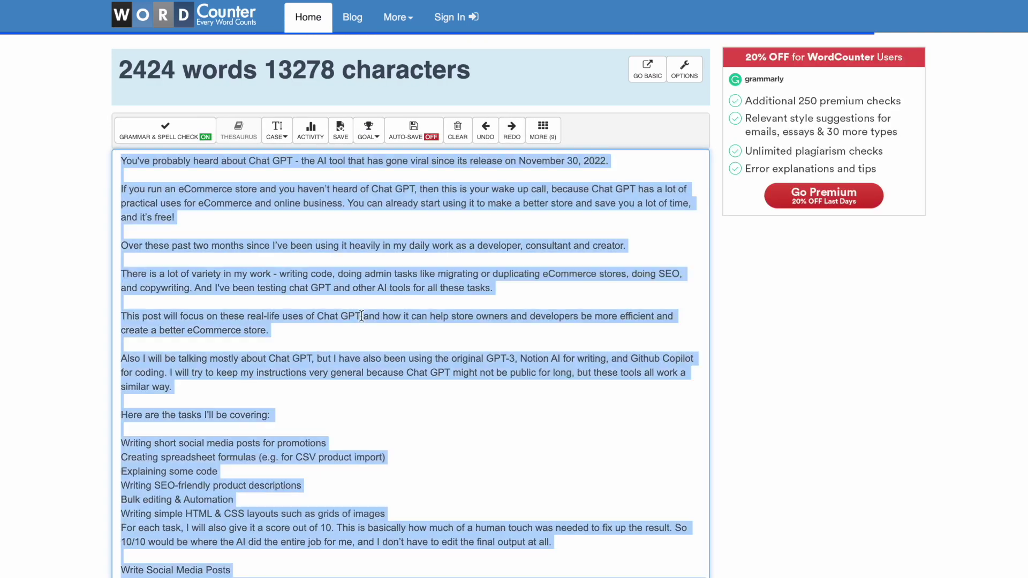
key(ctrl+v)
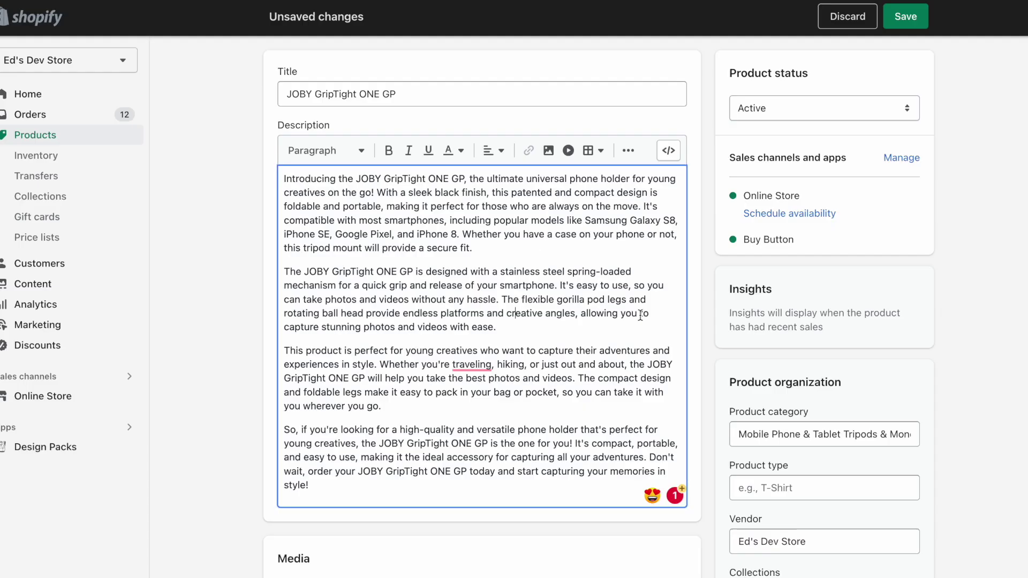
click(314, 248)
drag(315, 248, 496, 327)
click(475, 330)
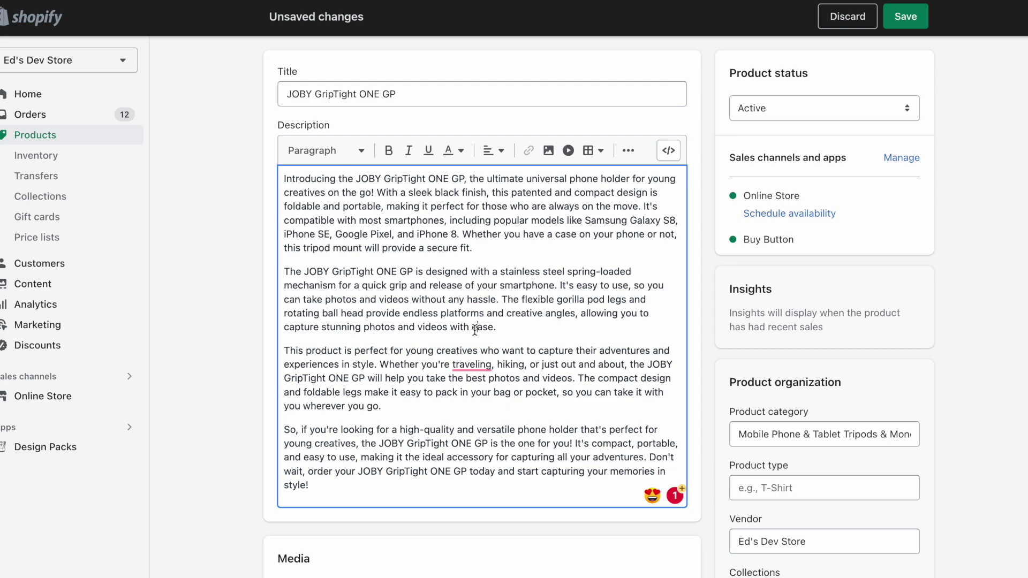